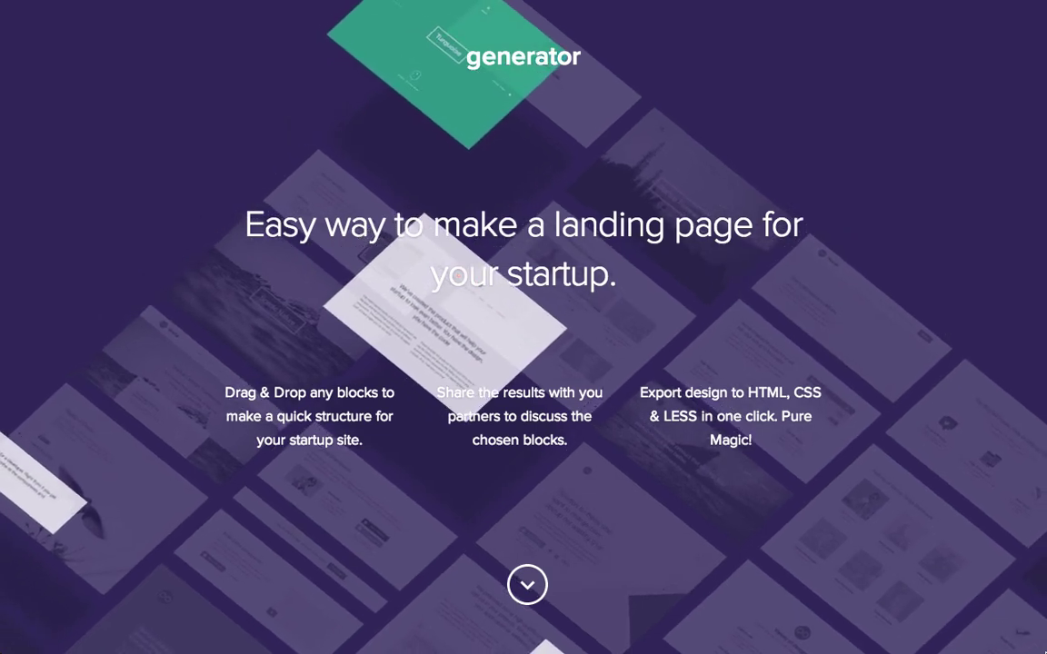
Step: Enter the page editor and rename the project title to 'Go Startup'
mouse_move(634, 7)
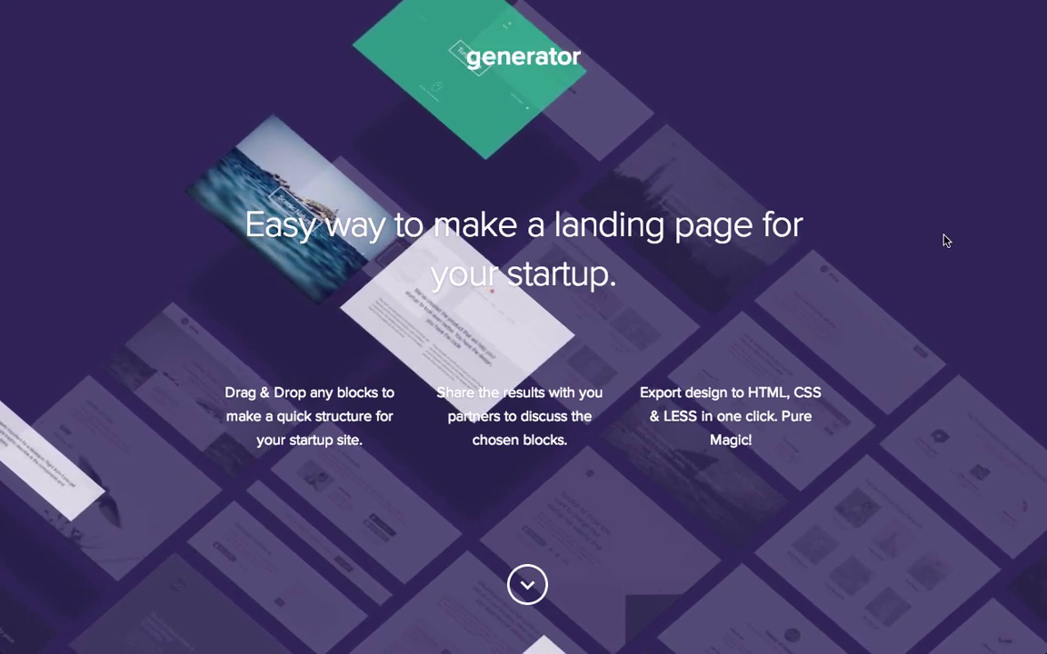
click(530, 582)
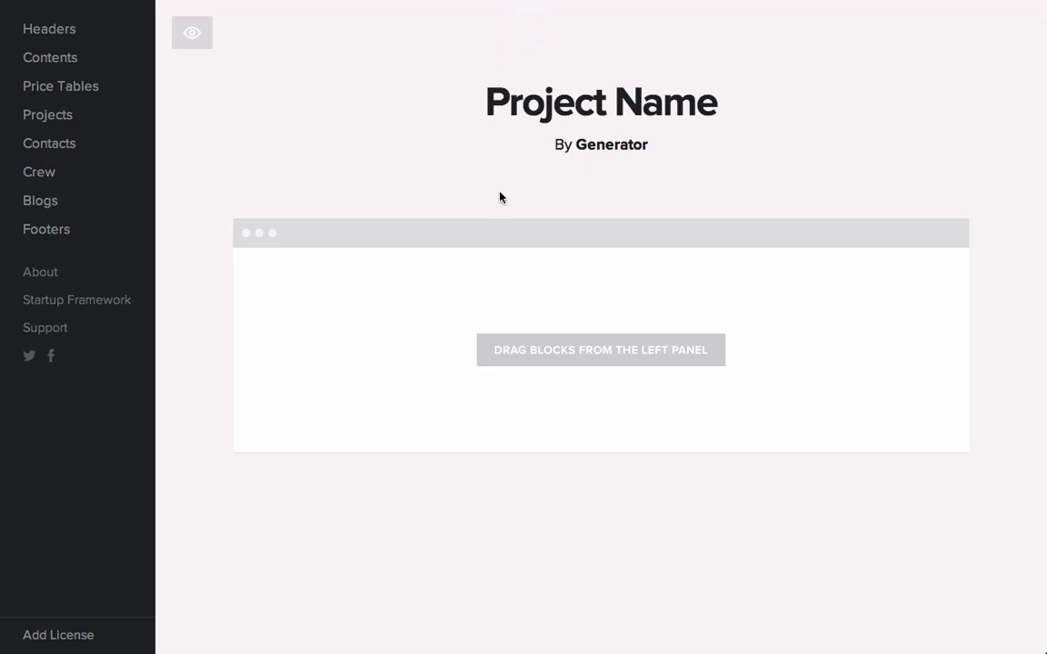
click(599, 103)
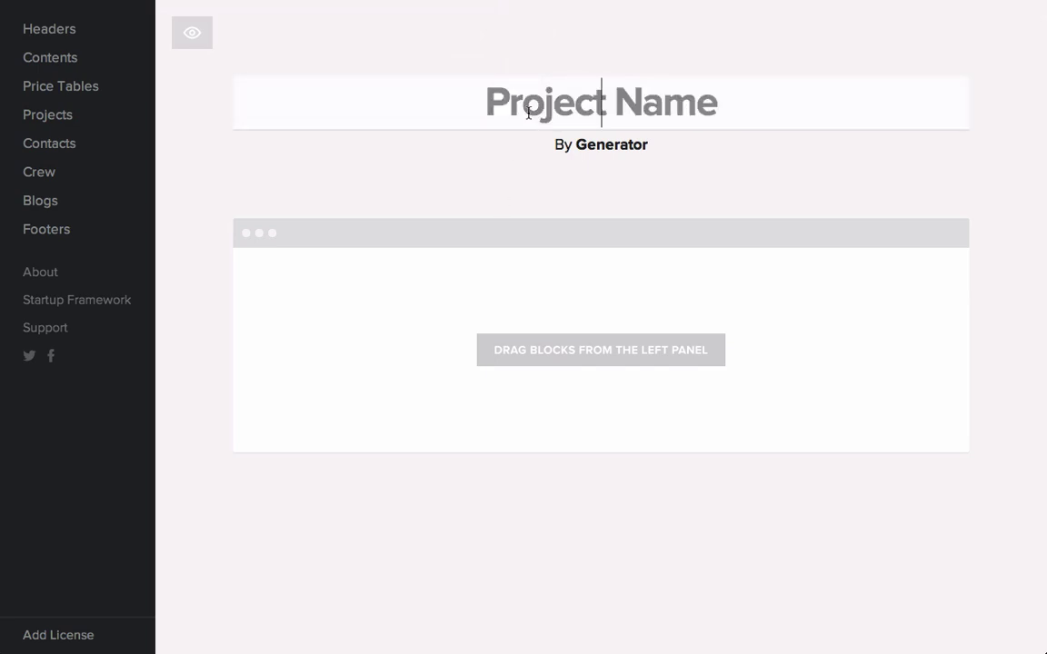
text(Go Startup)
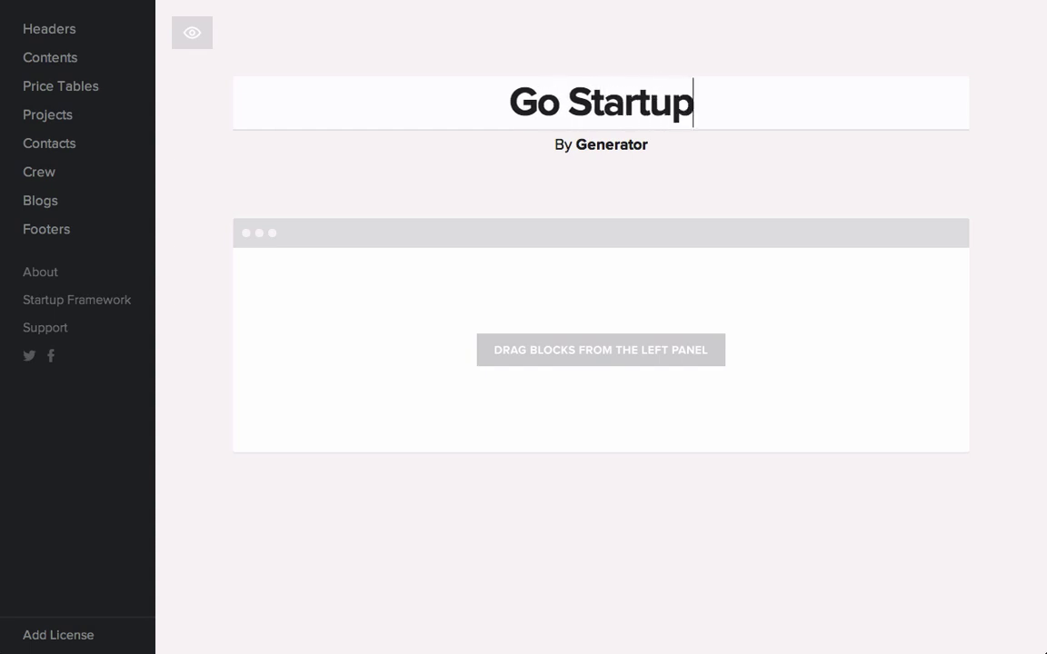
click(317, 73)
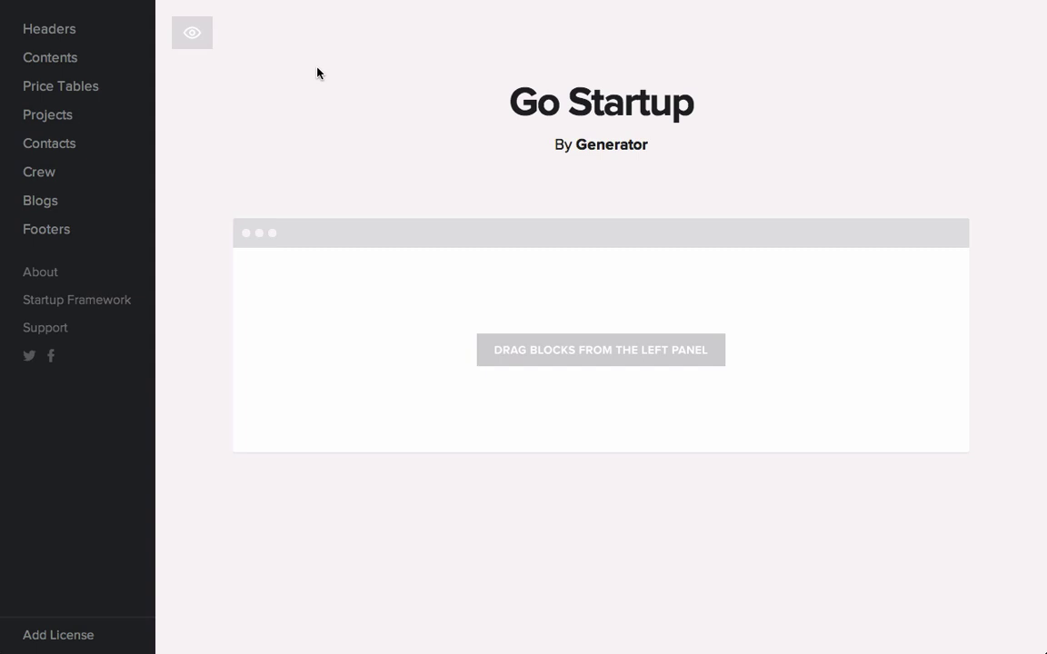
Step: Place Header #15, the forest 'Made in New York' header, and briefly preview the page
mouse_move(90, 31)
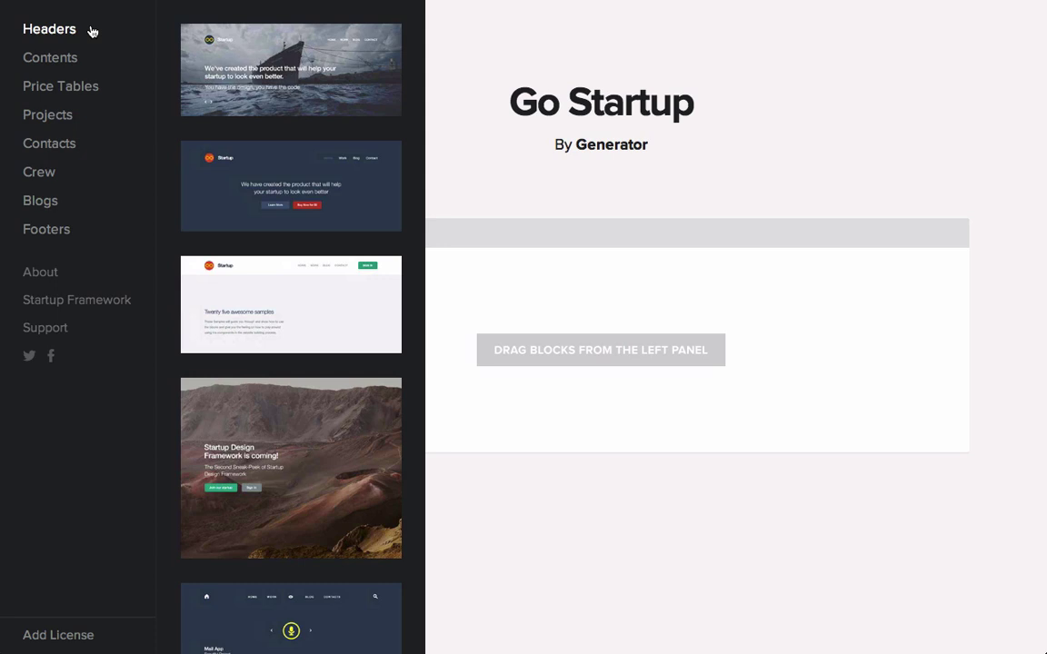
scroll(209, 181, down, 10)
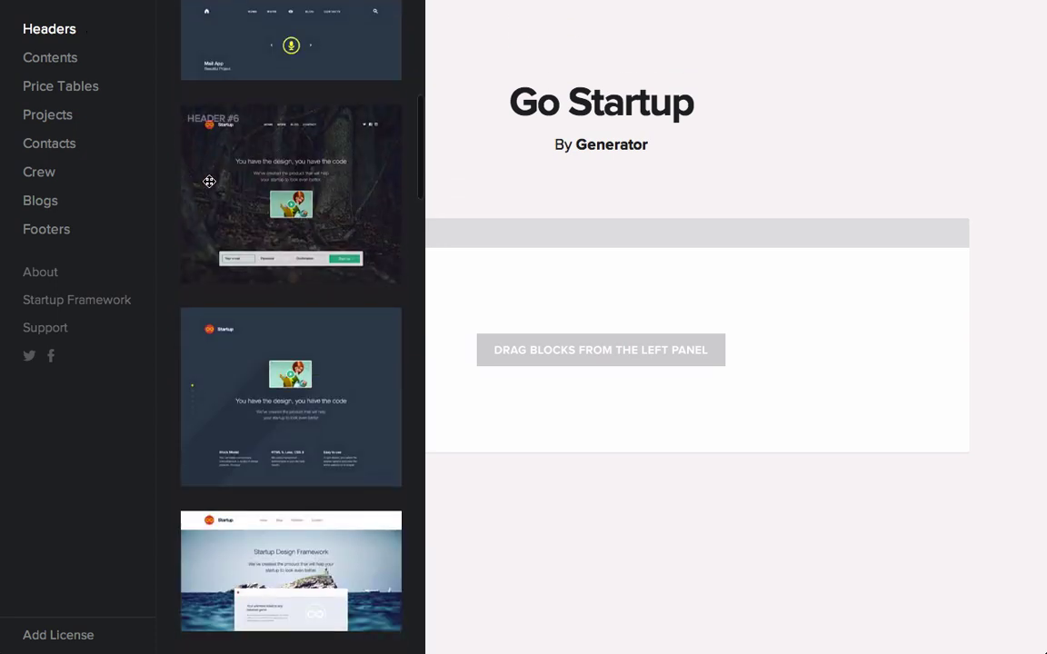
scroll(209, 182, down, 11)
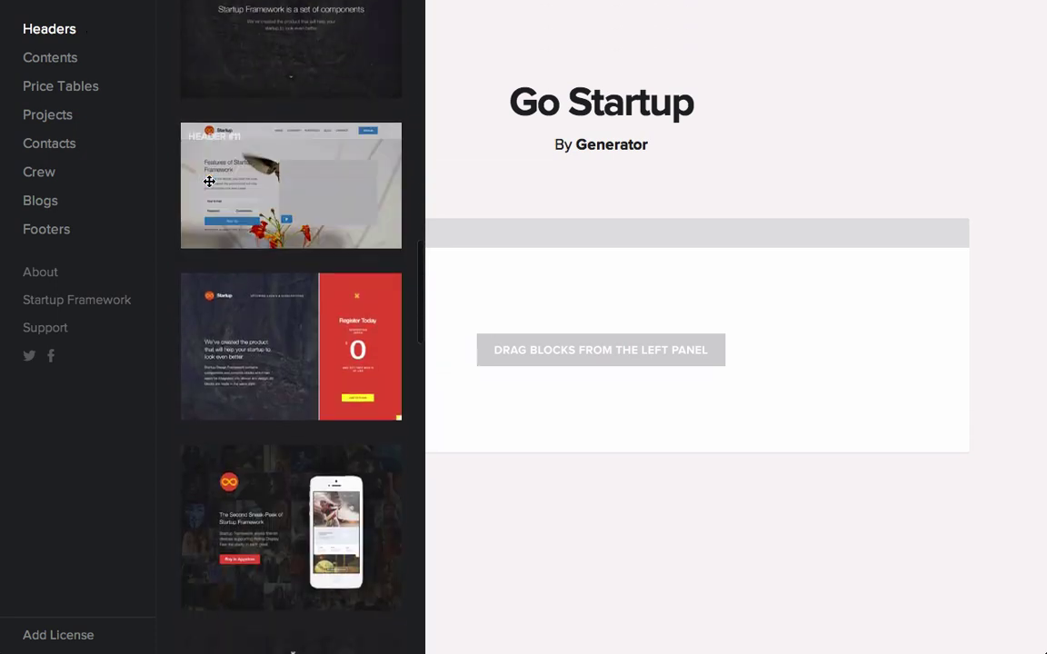
scroll(209, 182, down, 7)
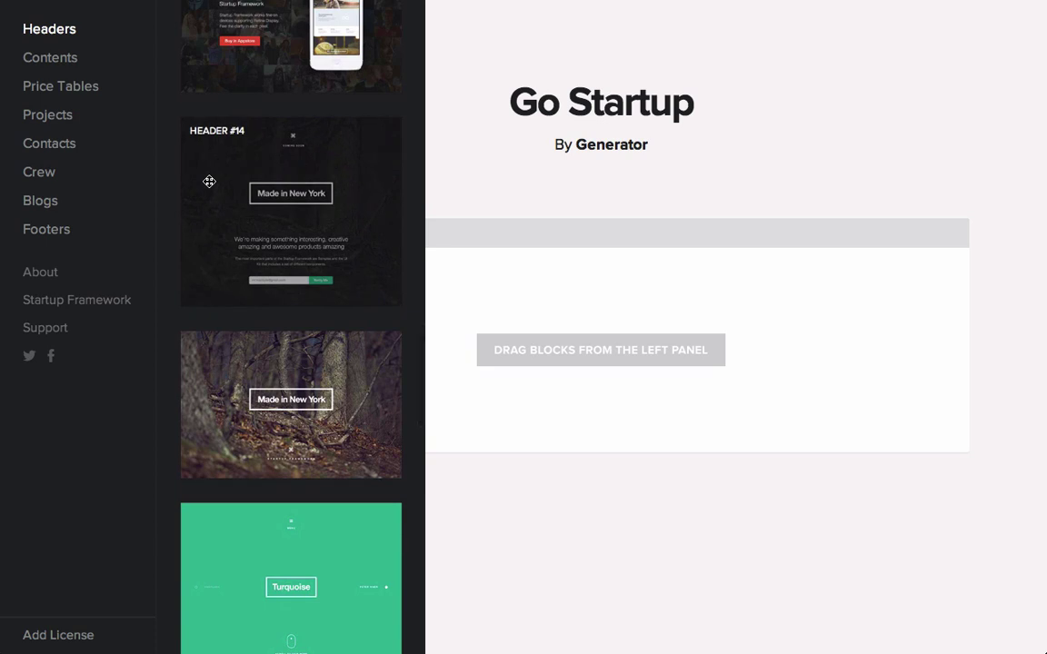
scroll(209, 182, down, 3)
scroll(209, 182, down, 1)
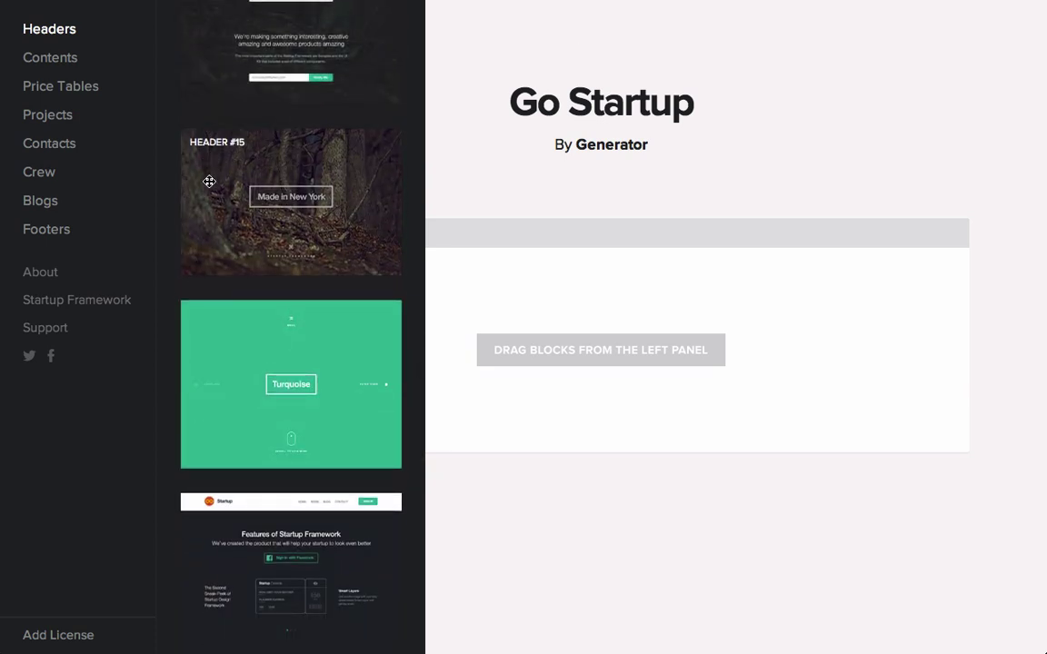
drag(209, 181, 398, 298)
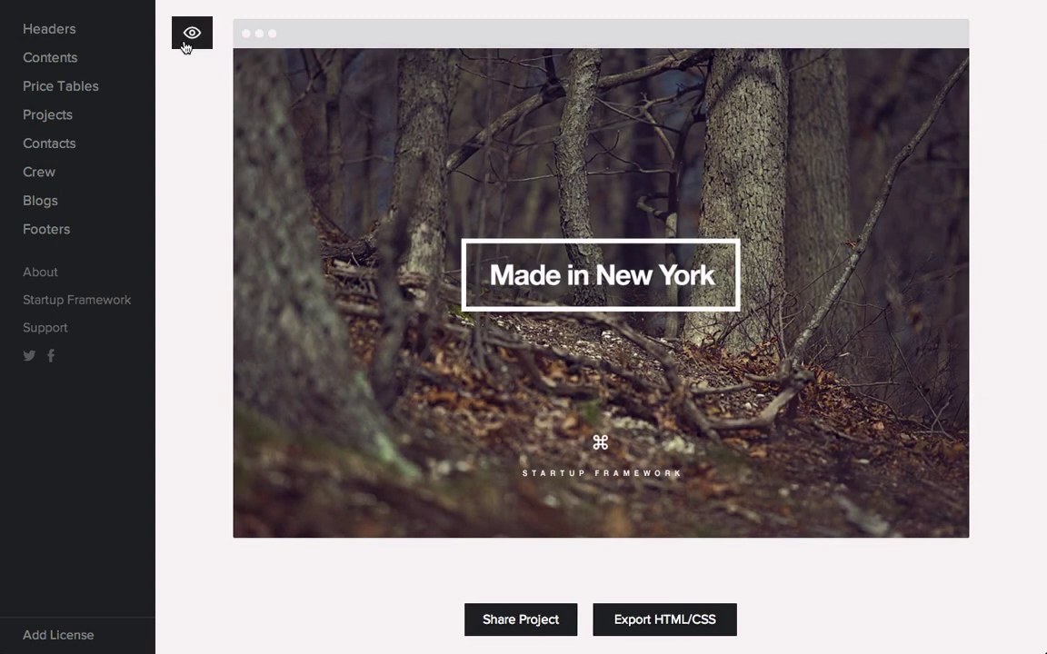
click(188, 40)
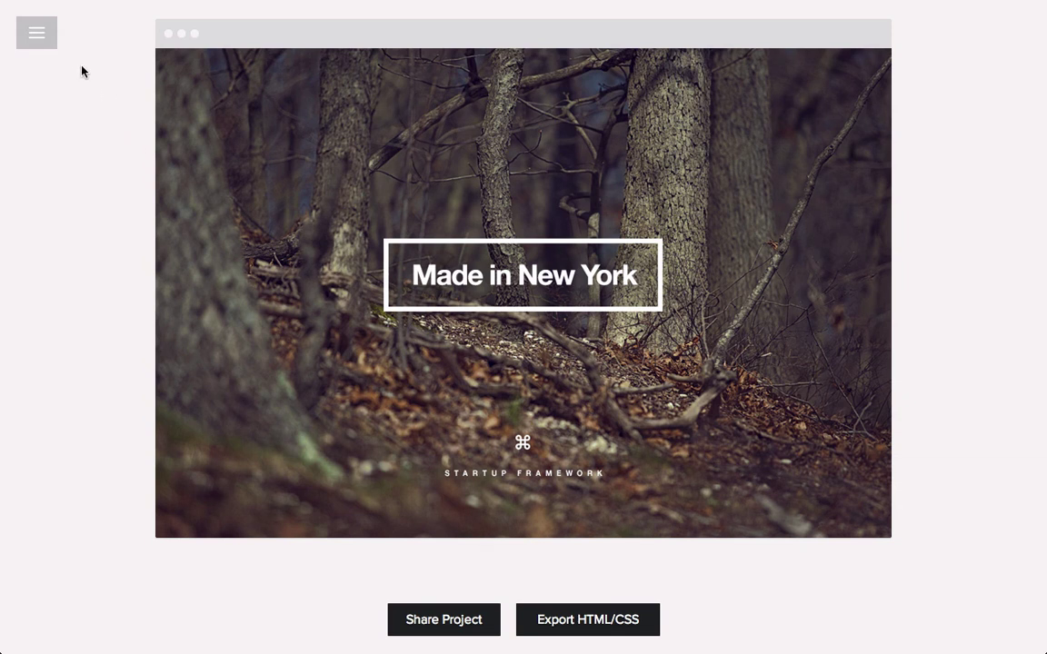
click(50, 41)
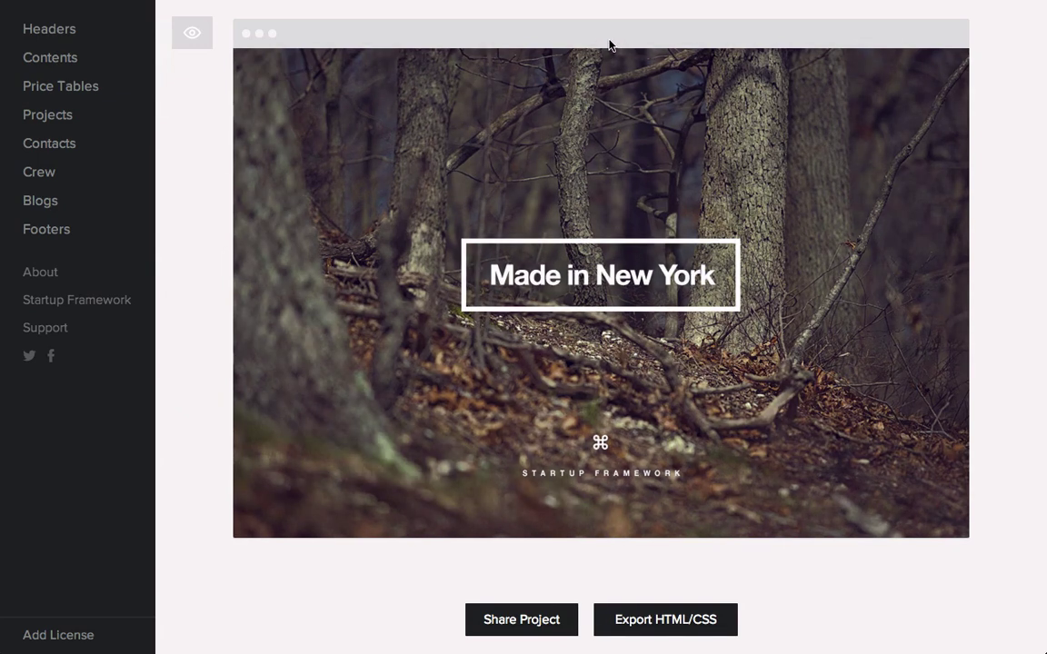
Step: Add Content #2, Projects #4 and Footer #5 blocks below the header
mouse_move(147, 58)
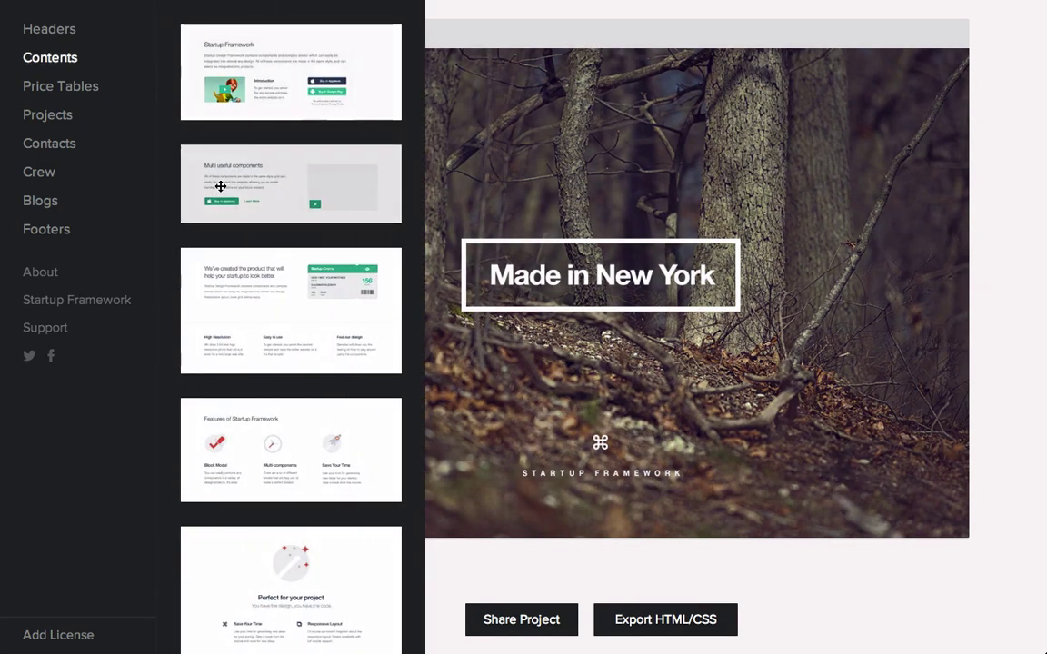
drag(220, 186, 292, 561)
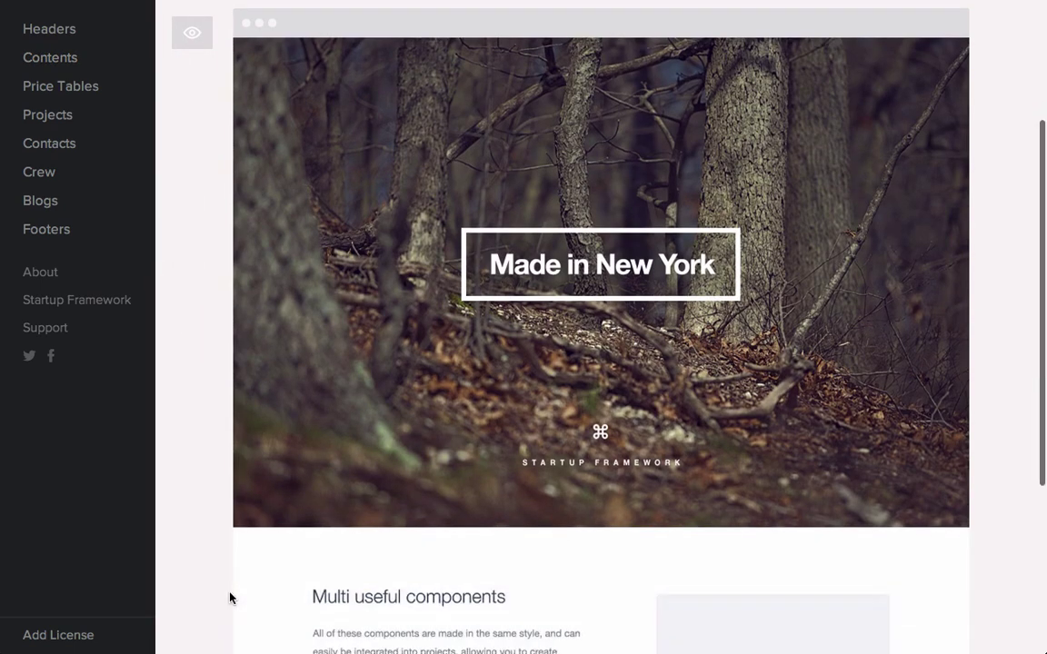
scroll(230, 598, down, 5)
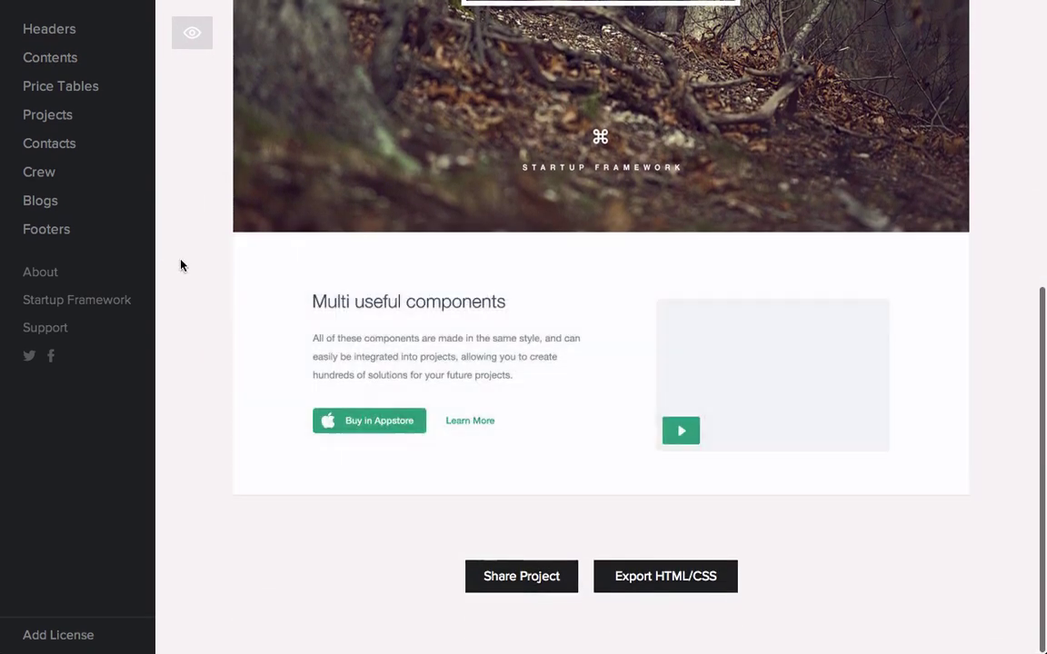
click(106, 110)
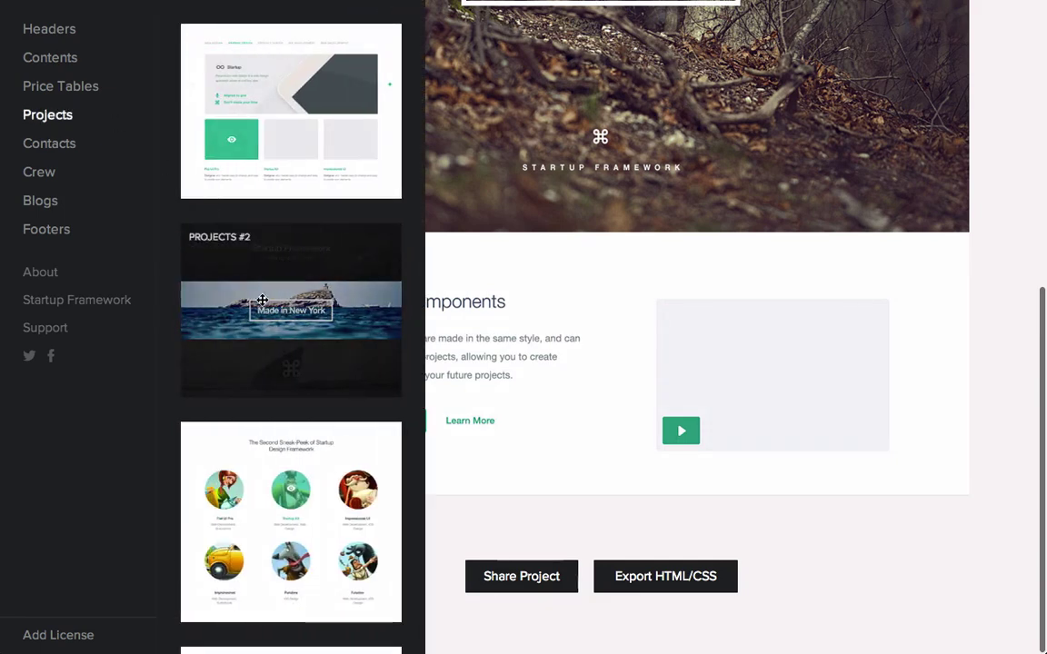
scroll(282, 482, down, 3)
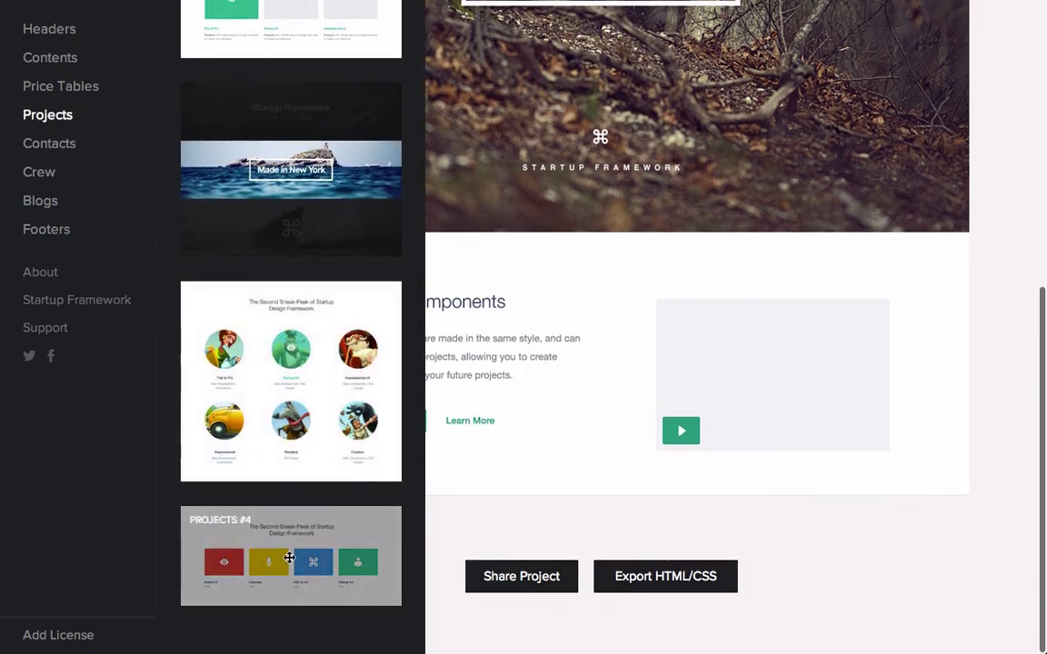
drag(289, 558, 411, 494)
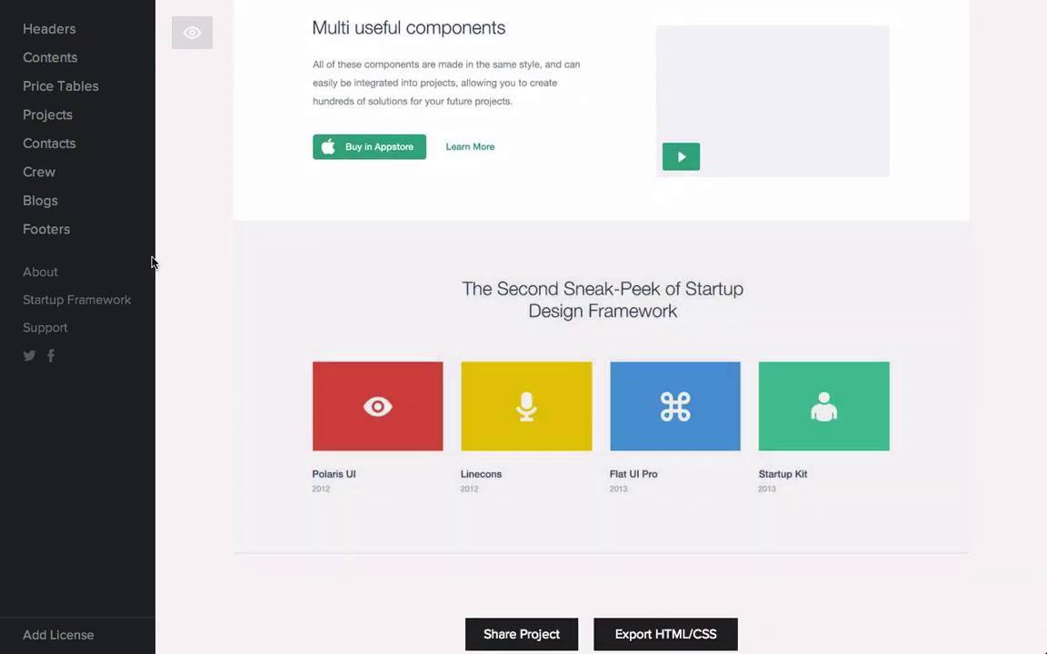
click(122, 234)
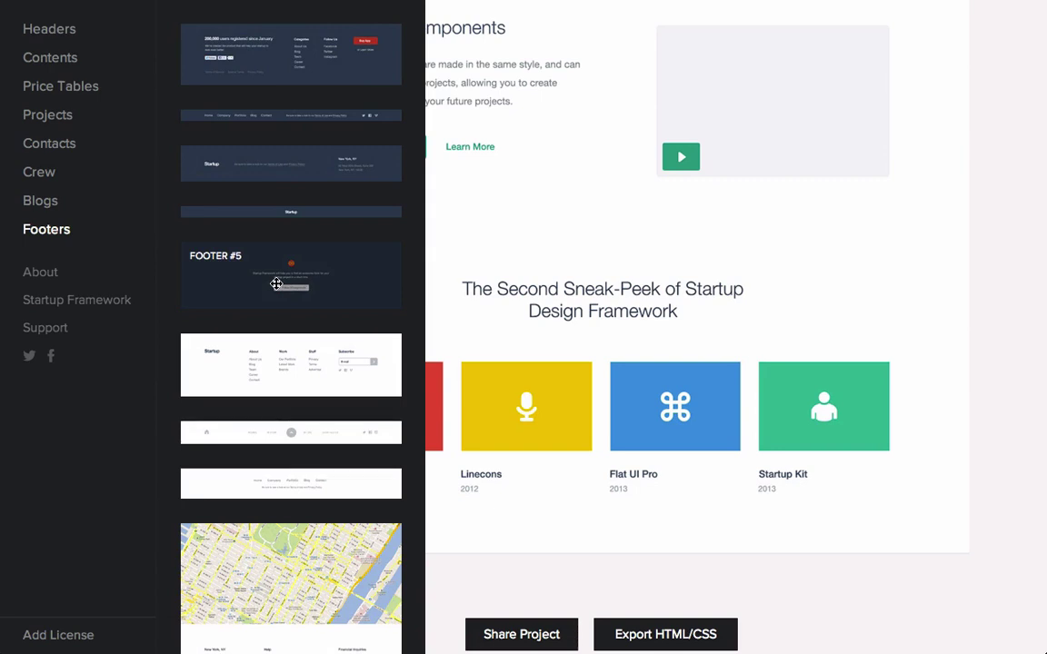
drag(276, 285, 568, 581)
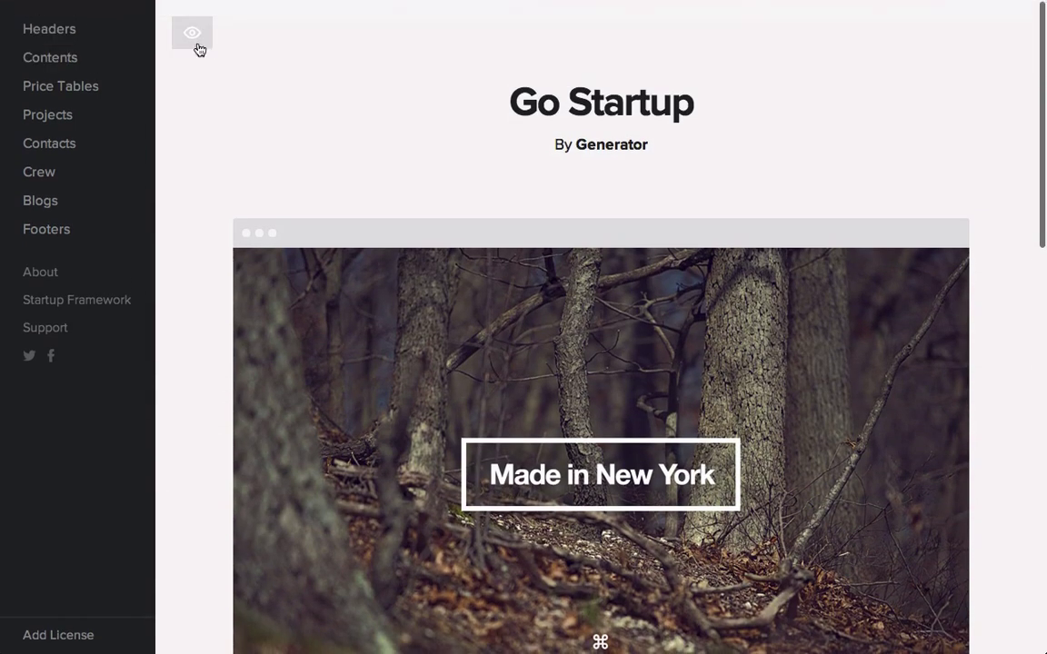
click(196, 43)
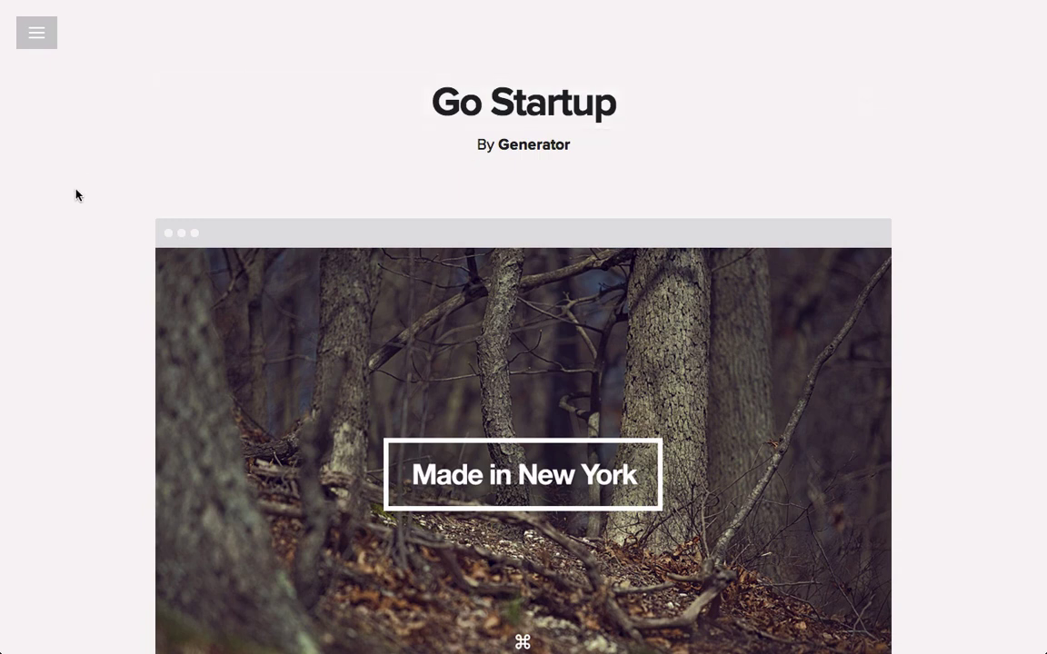
scroll(76, 195, down, 6)
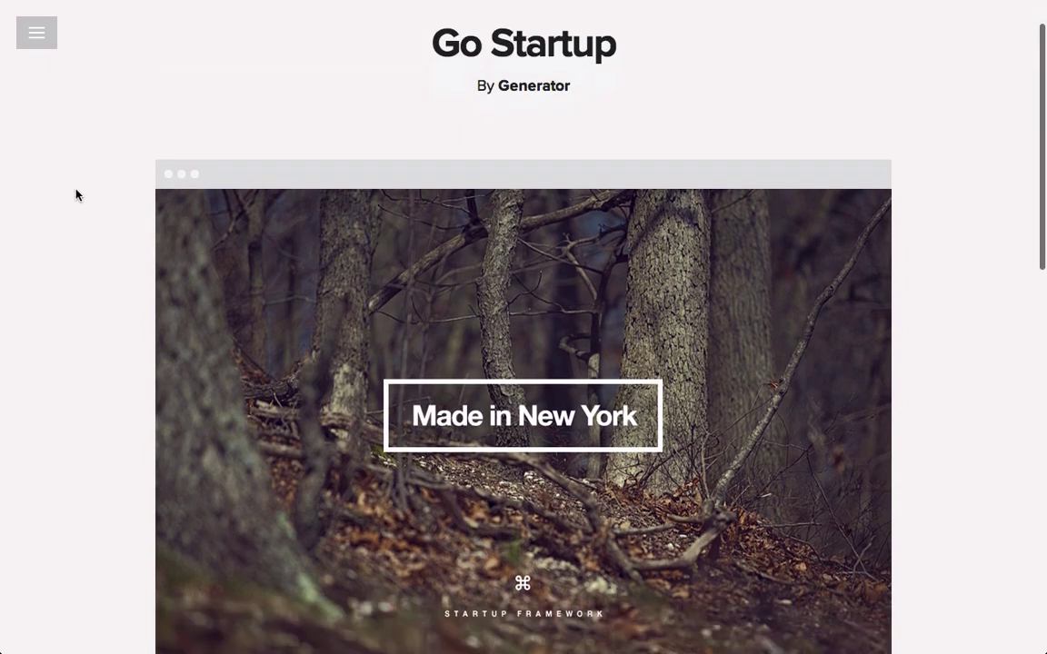
scroll(76, 195, down, 6)
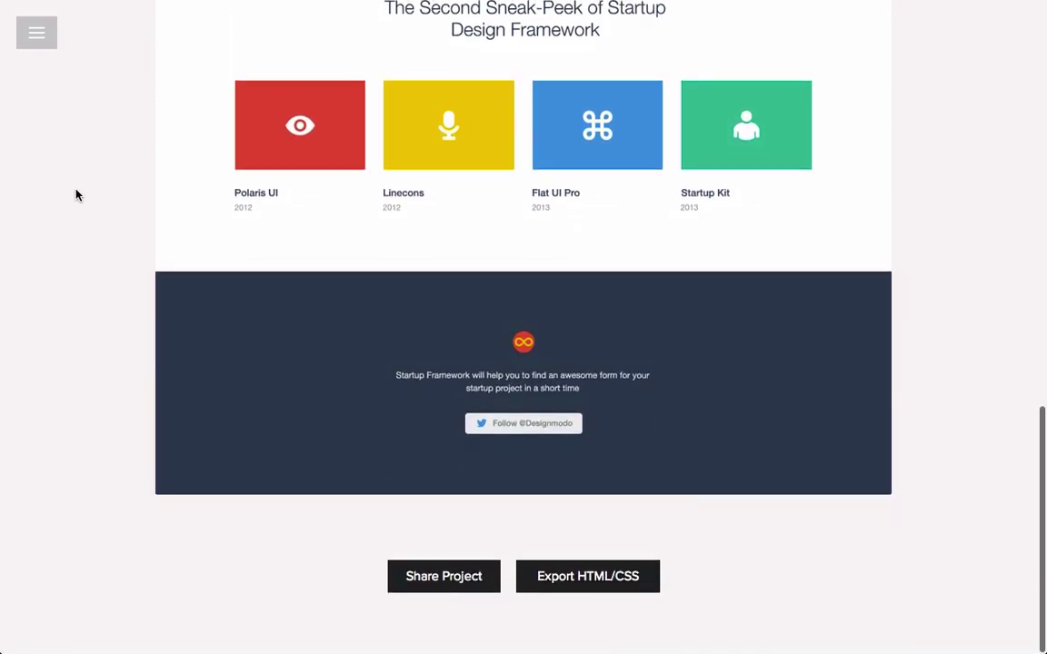
scroll(77, 196, up, 12)
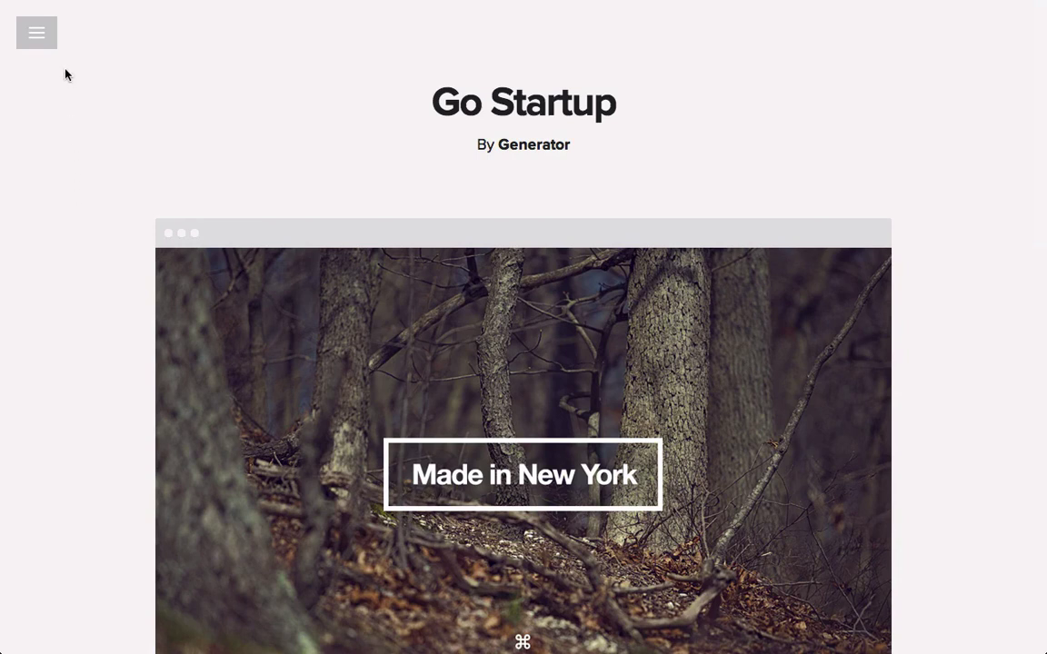
Step: Remove the Made in New York header, Multi useful components, Sneak-Peek and footer blocks
click(42, 47)
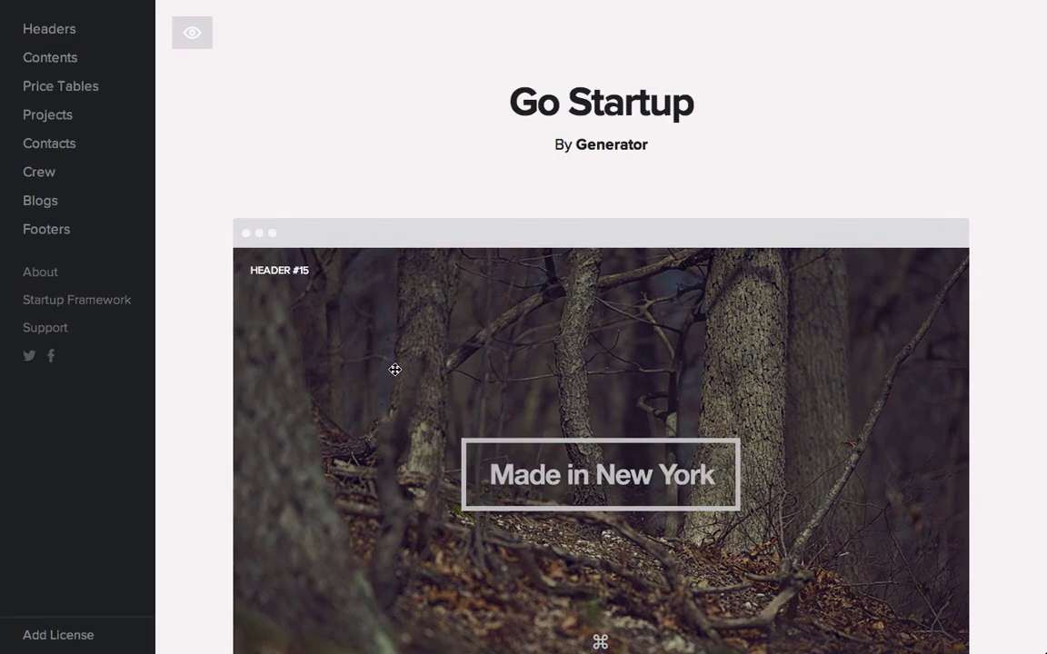
drag(449, 366, 270, 240)
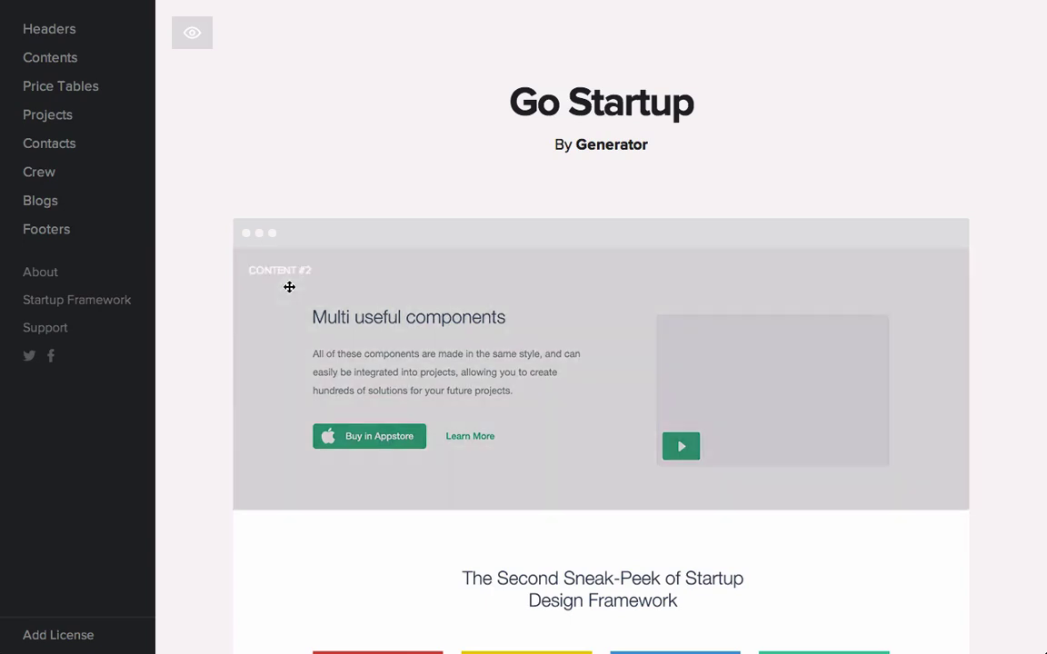
drag(402, 319, 136, 300)
drag(433, 405, 205, 357)
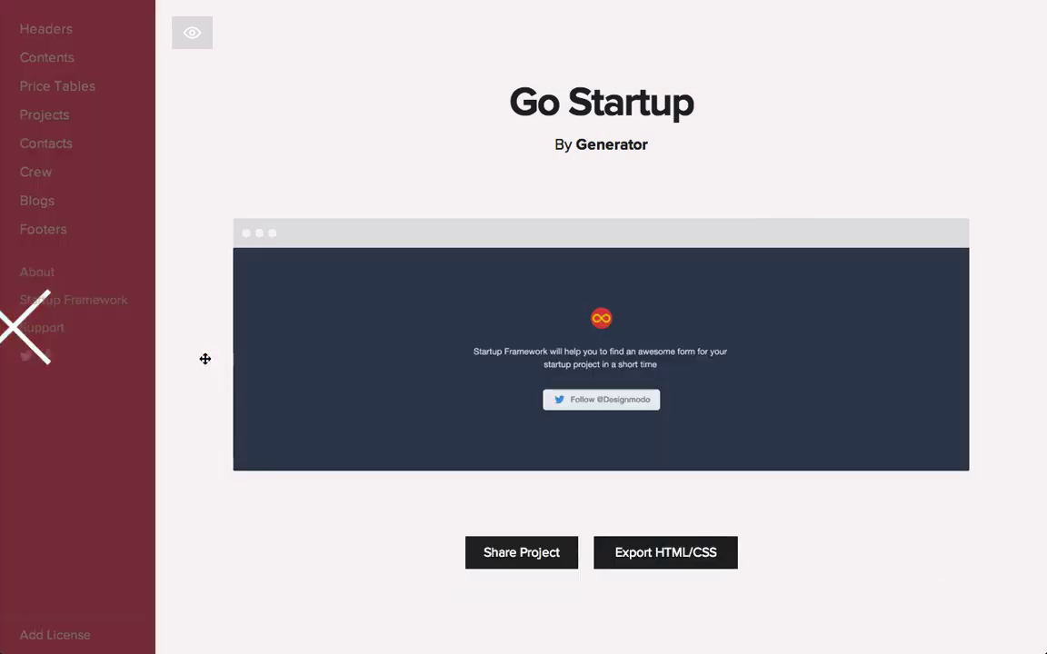
drag(425, 427, 214, 423)
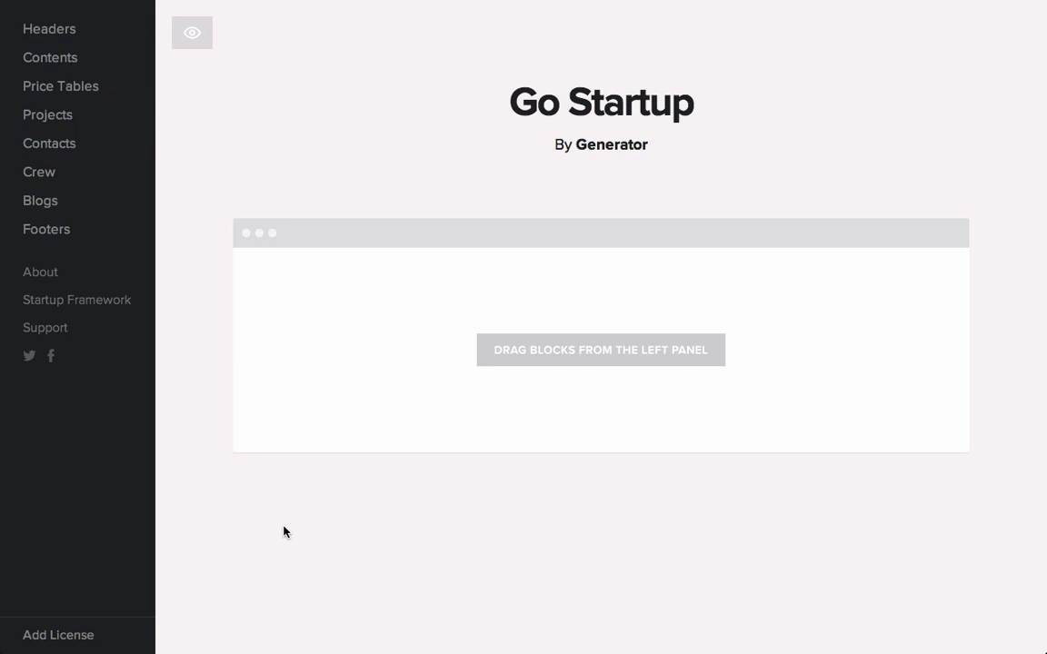
Step: Place Header #13, the phone header, at the top of the page
click(63, 28)
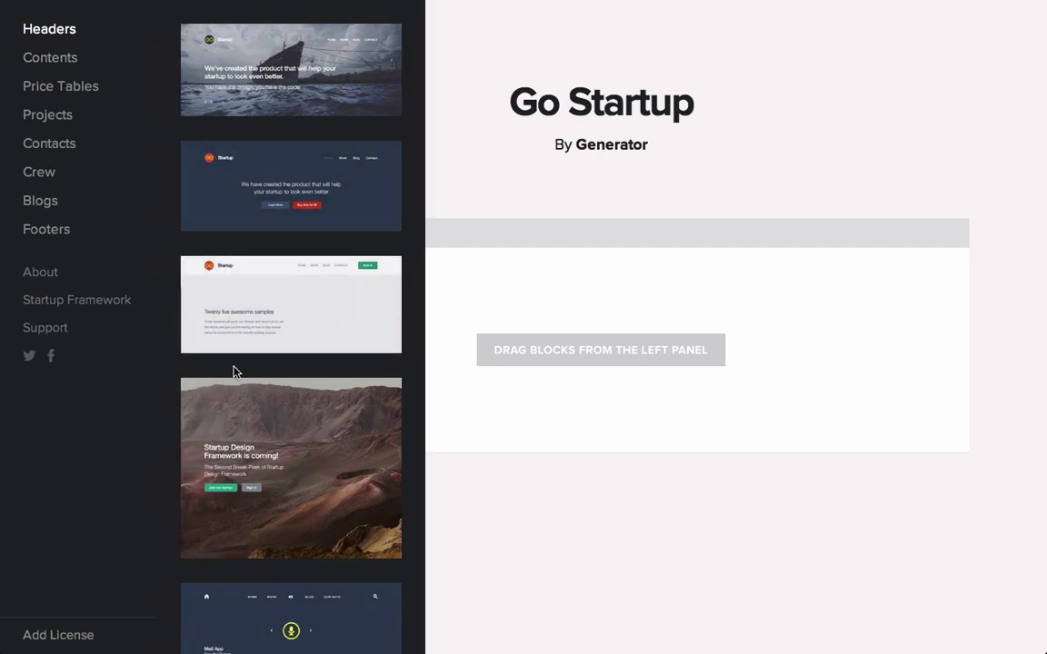
scroll(234, 367, down, 5)
scroll(235, 367, down, 6)
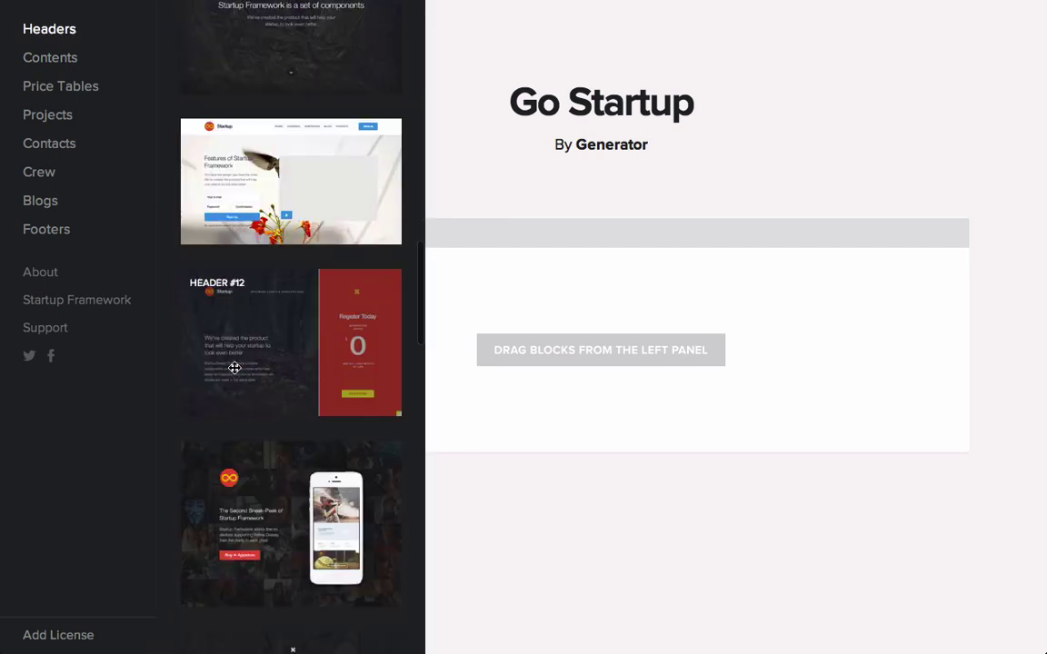
scroll(235, 367, down, 2)
drag(210, 427, 512, 279)
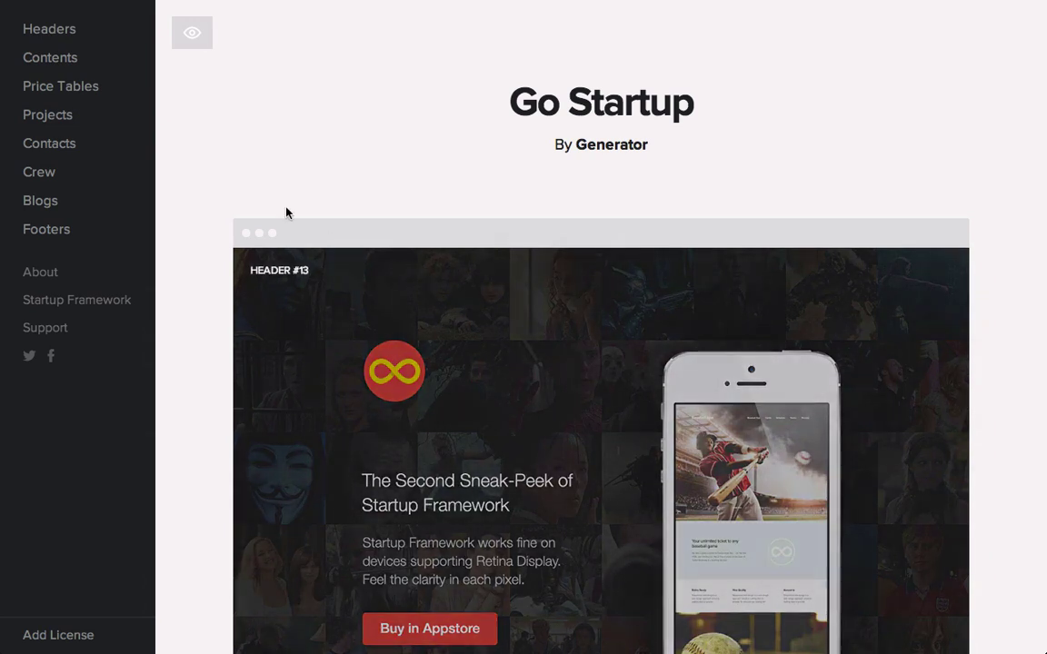
Step: Add Content #7, #22 and #3: product showcase, More than image, and product-and-ticket blocks
click(129, 63)
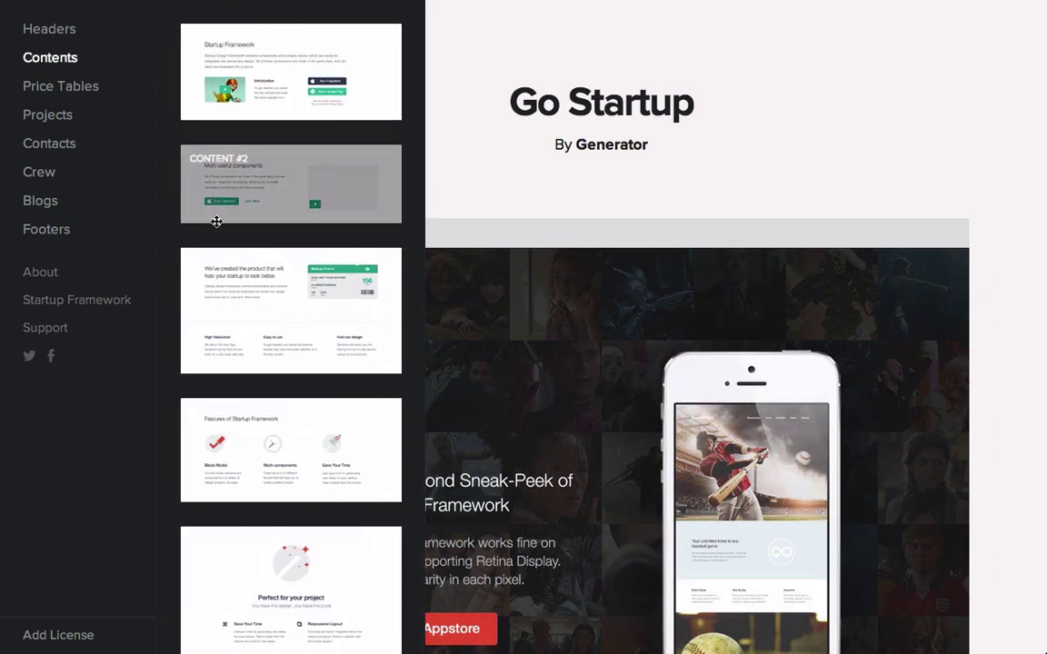
scroll(226, 272, down, 3)
scroll(226, 272, down, 3)
drag(227, 275, 409, 445)
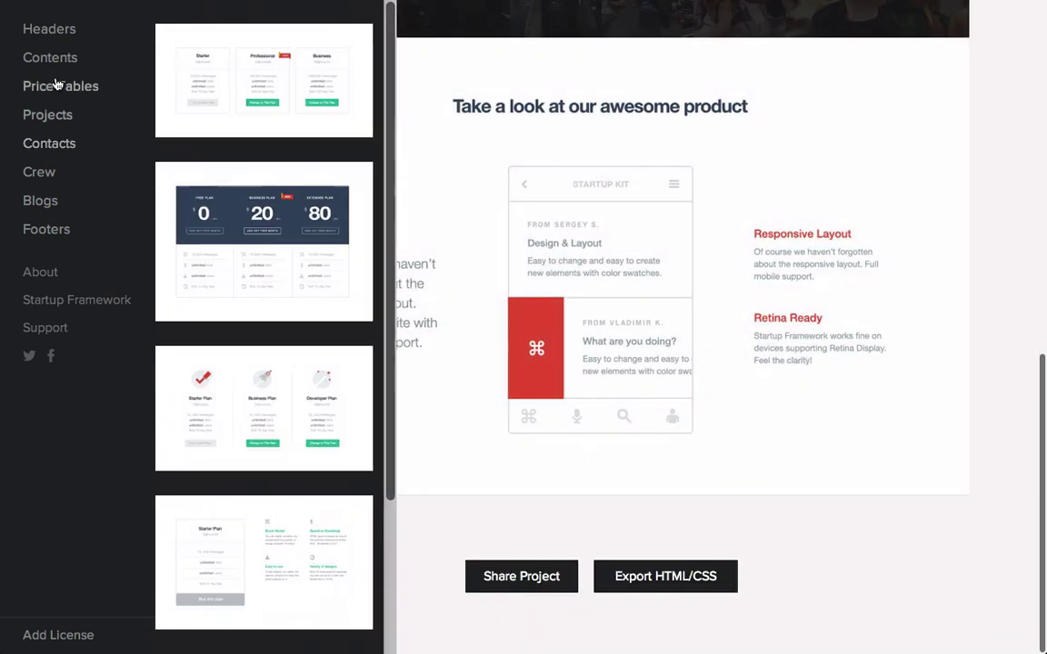
mouse_move(50, 57)
scroll(305, 304, down, 10)
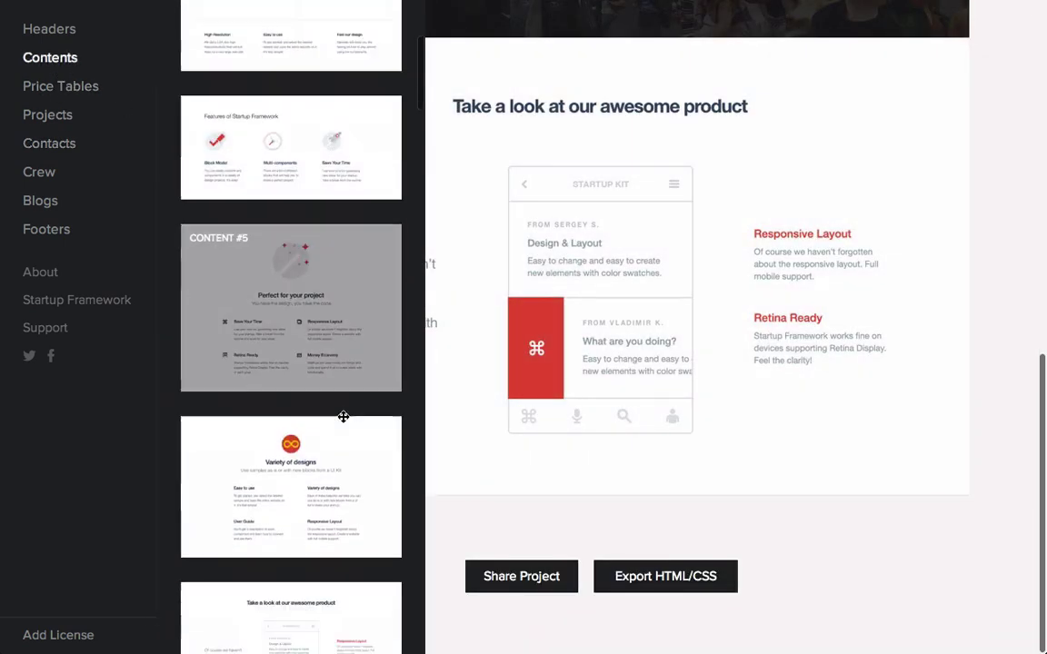
drag(252, 432, 586, 488)
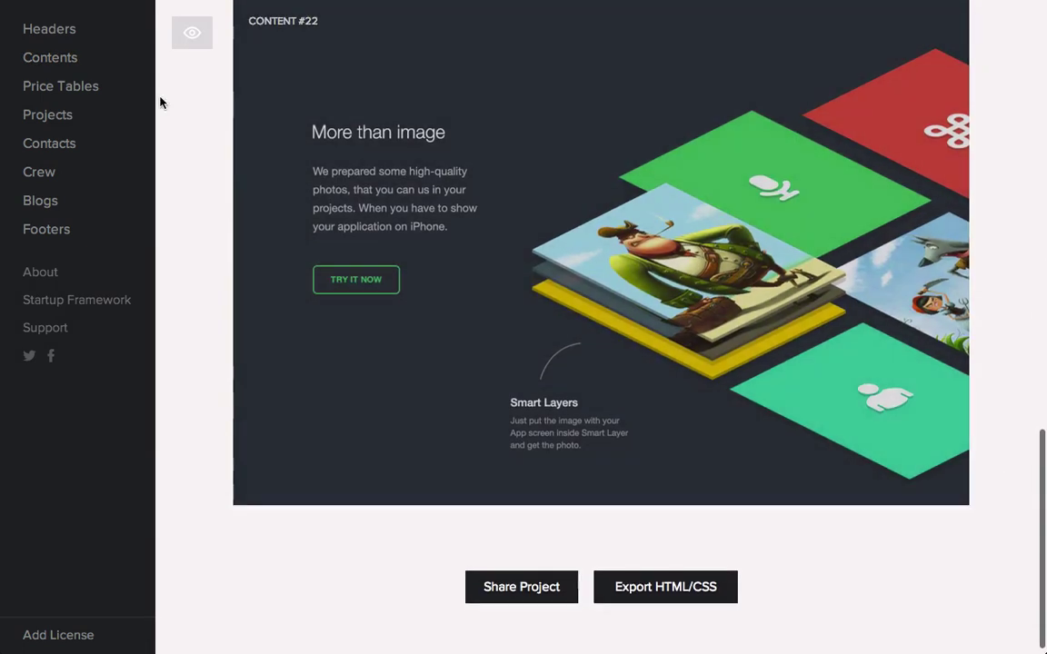
mouse_move(85, 55)
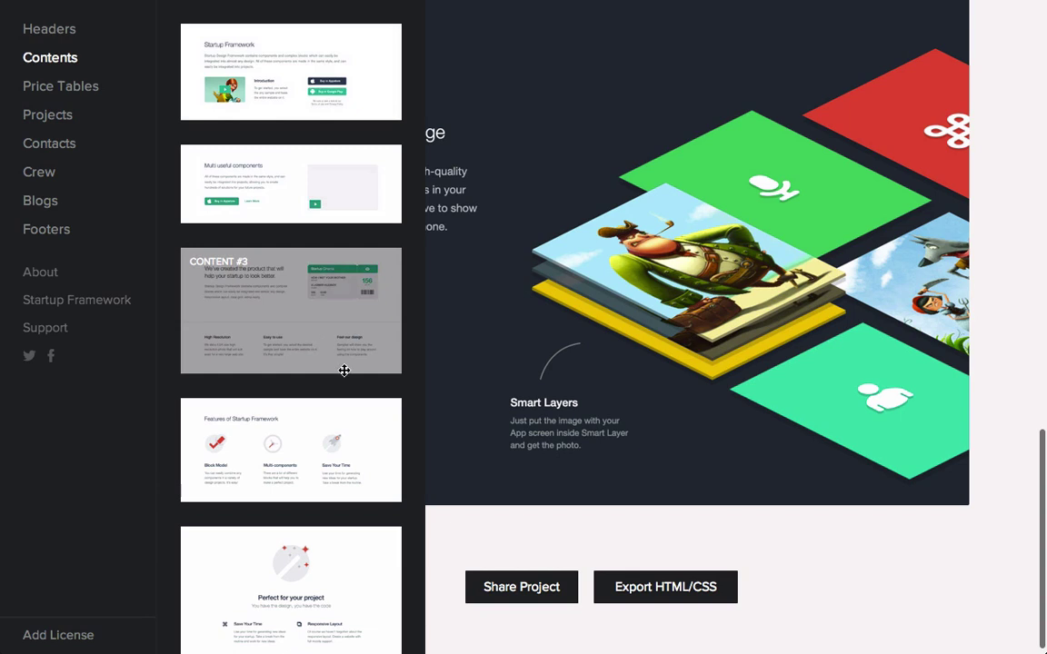
drag(344, 369, 467, 540)
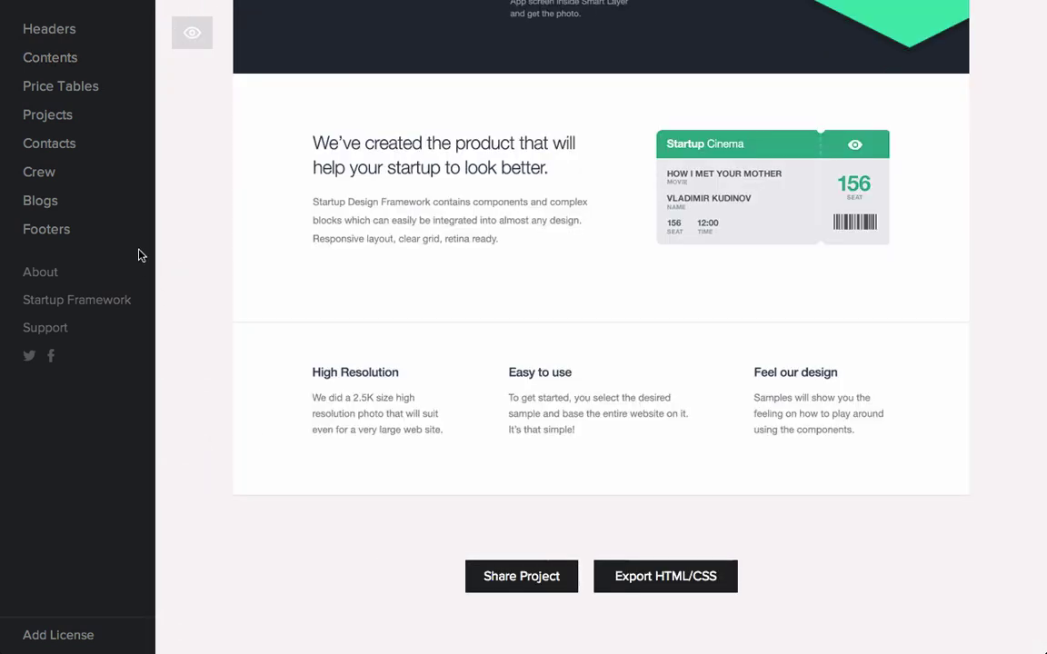
Step: Add the 'Made with ♥ in New York' and '200,000 users' footers at the bottom
mouse_move(60, 210)
scroll(280, 500, down, 5)
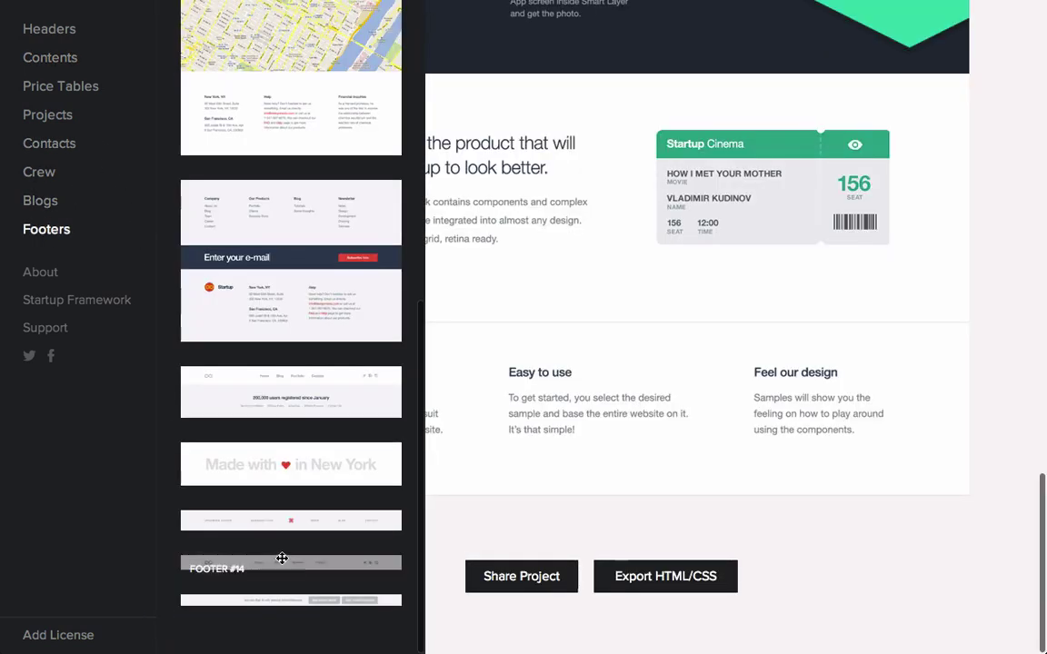
drag(285, 469, 479, 493)
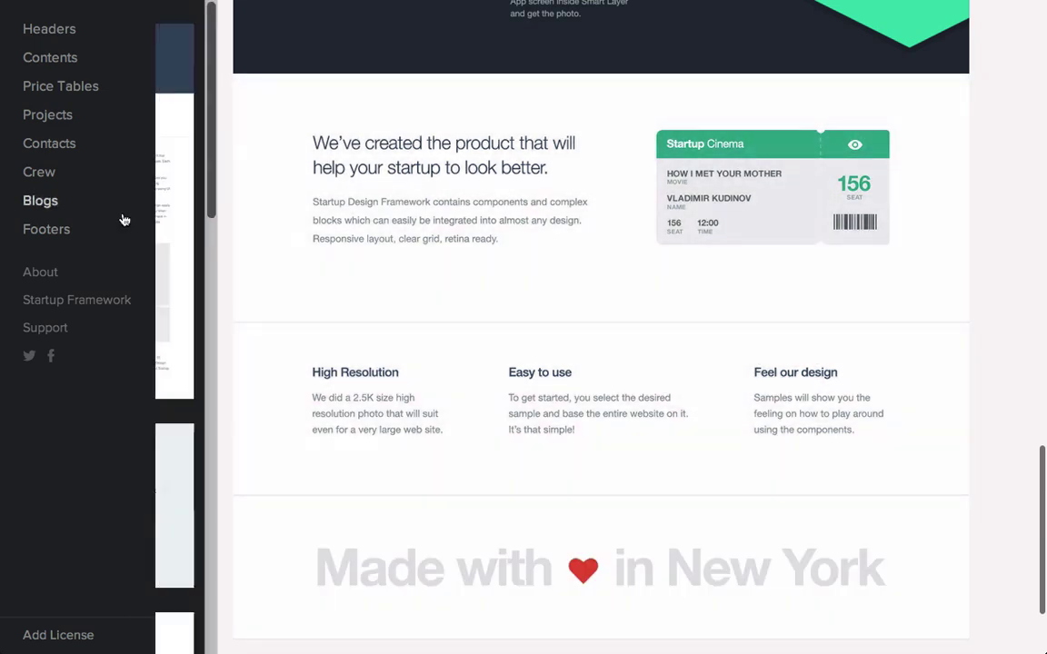
mouse_move(116, 232)
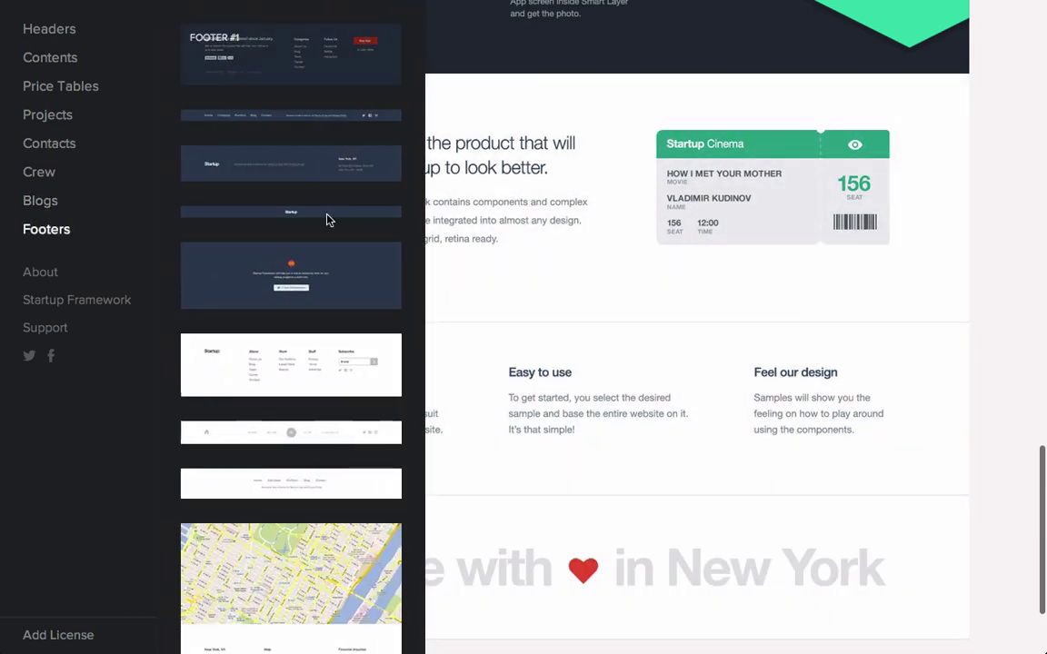
drag(313, 209, 427, 536)
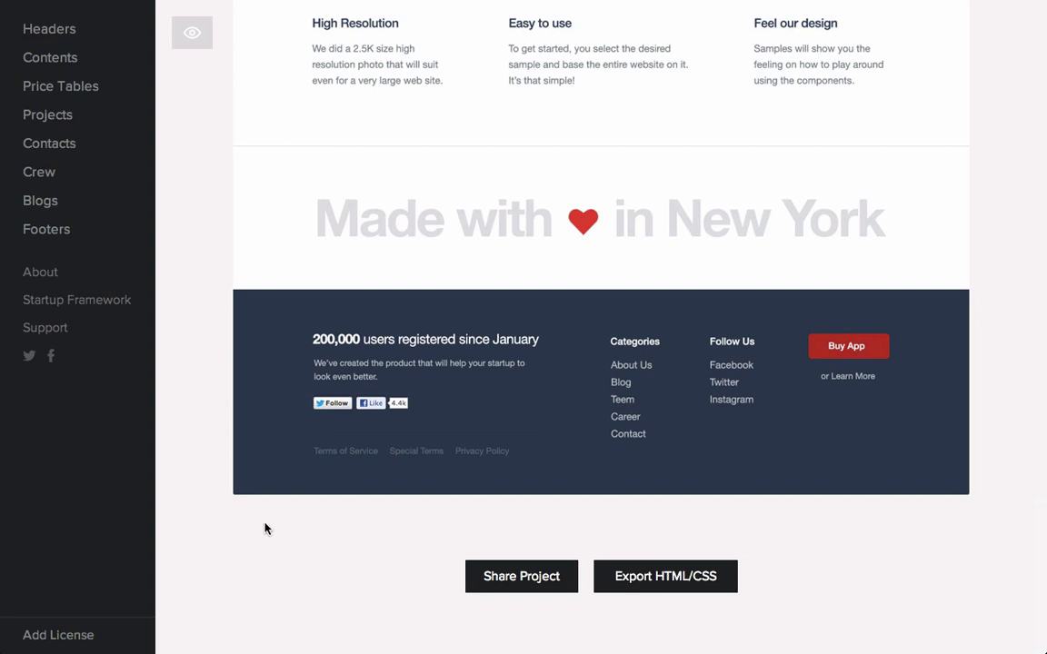
click(489, 572)
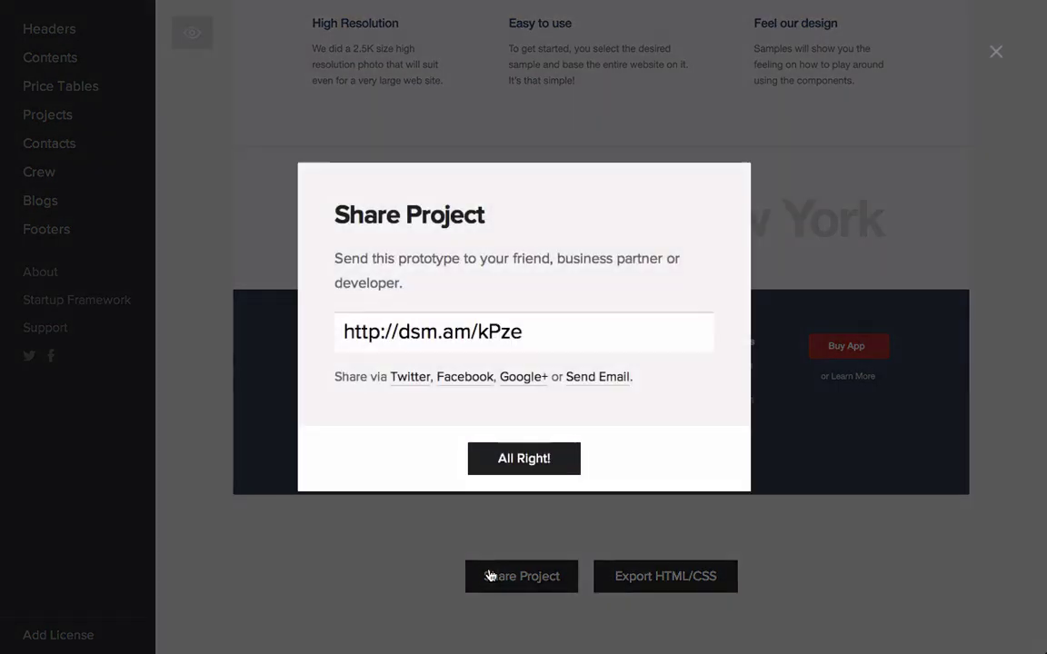
click(555, 336)
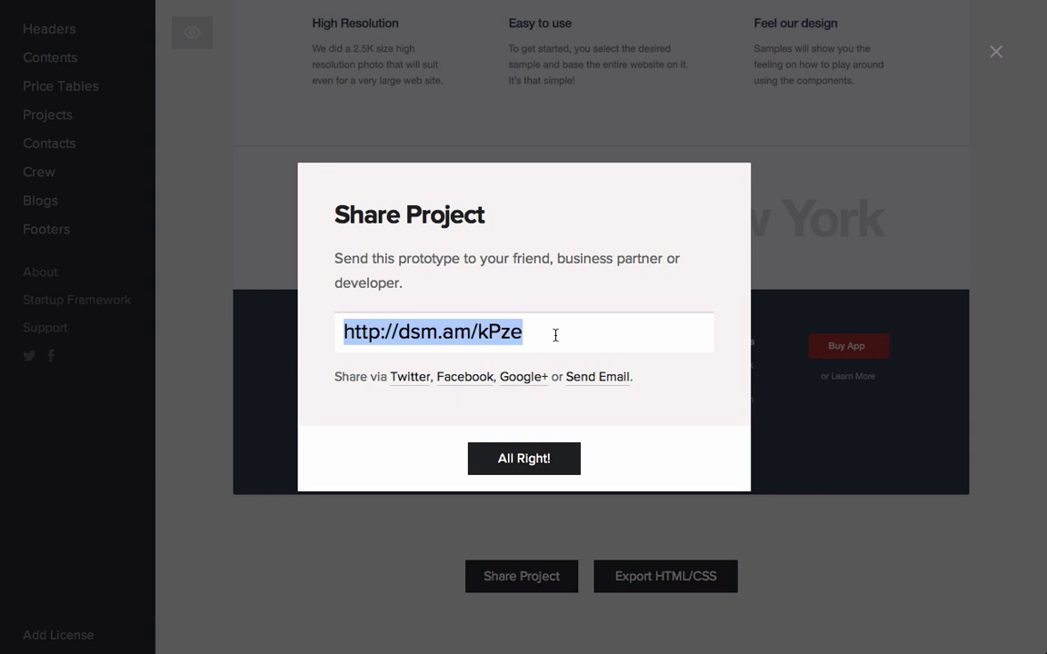
click(203, 374)
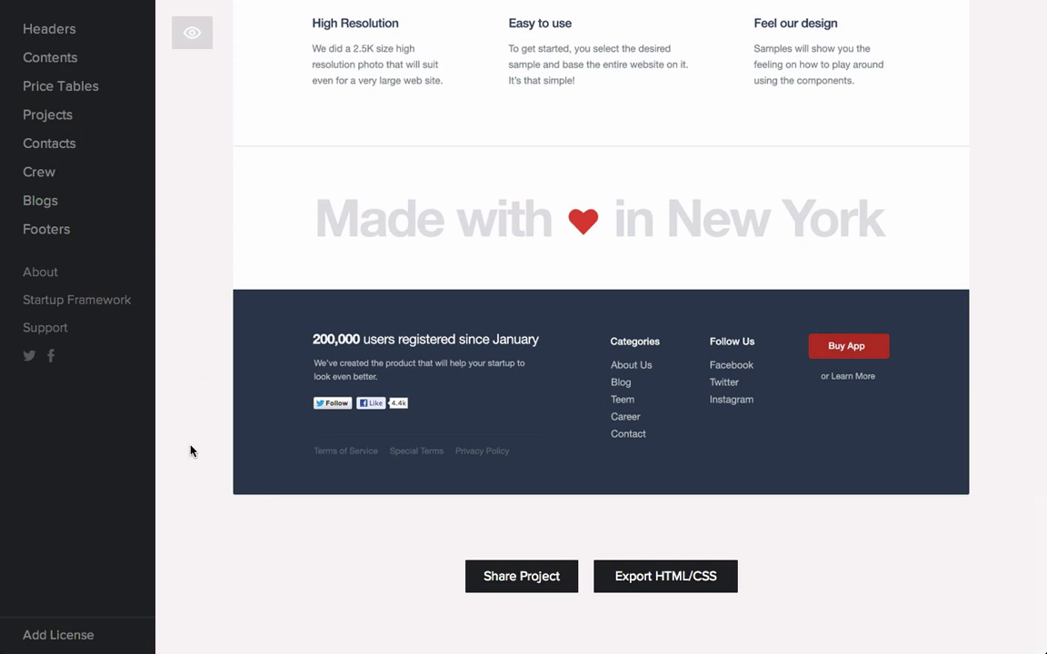
Step: Export the Go Startup page as an HTML/CSS zip
click(686, 583)
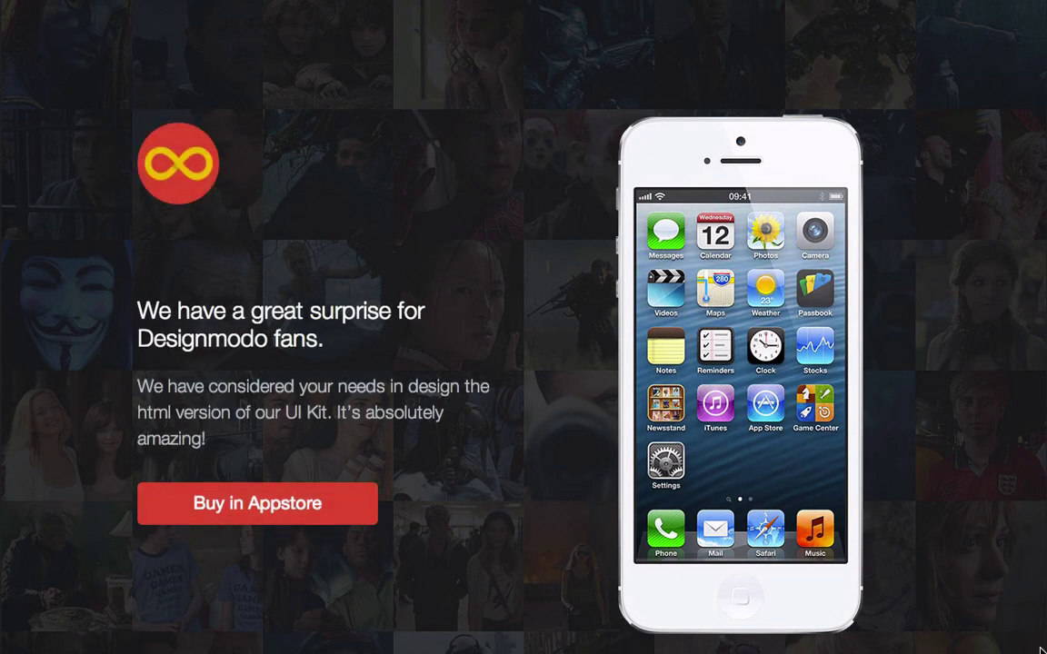
Step: Scroll the exported page down to the More than image / Smart Layers section
scroll(1021, 615, down, 3)
scroll(1021, 615, down, 6)
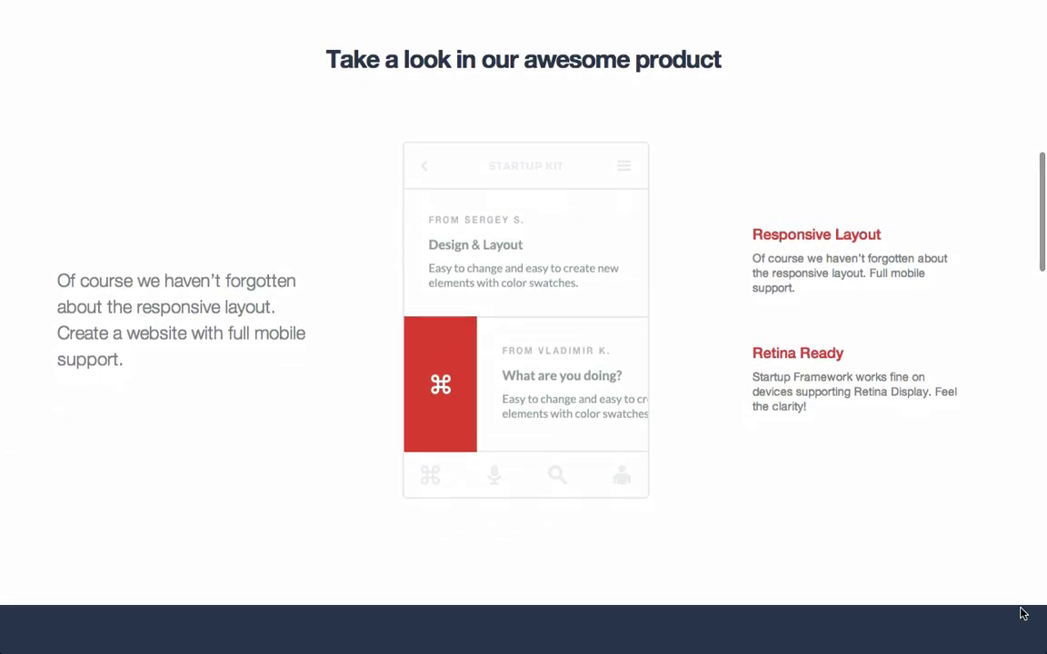
scroll(1022, 615, down, 1)
scroll(1021, 615, down, 8)
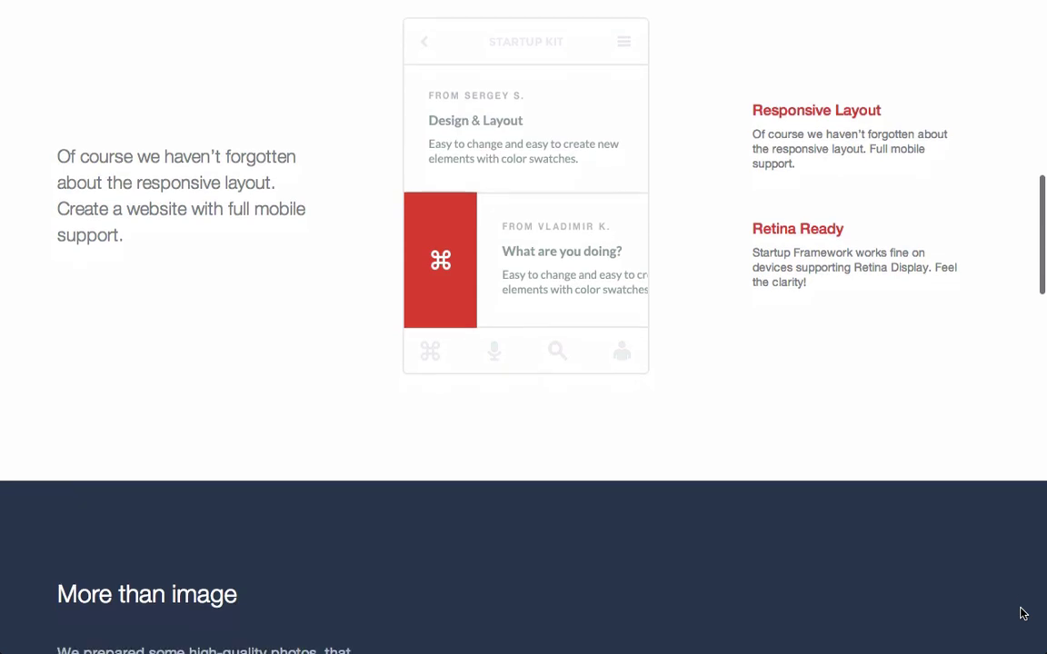
scroll(1022, 614, down, 4)
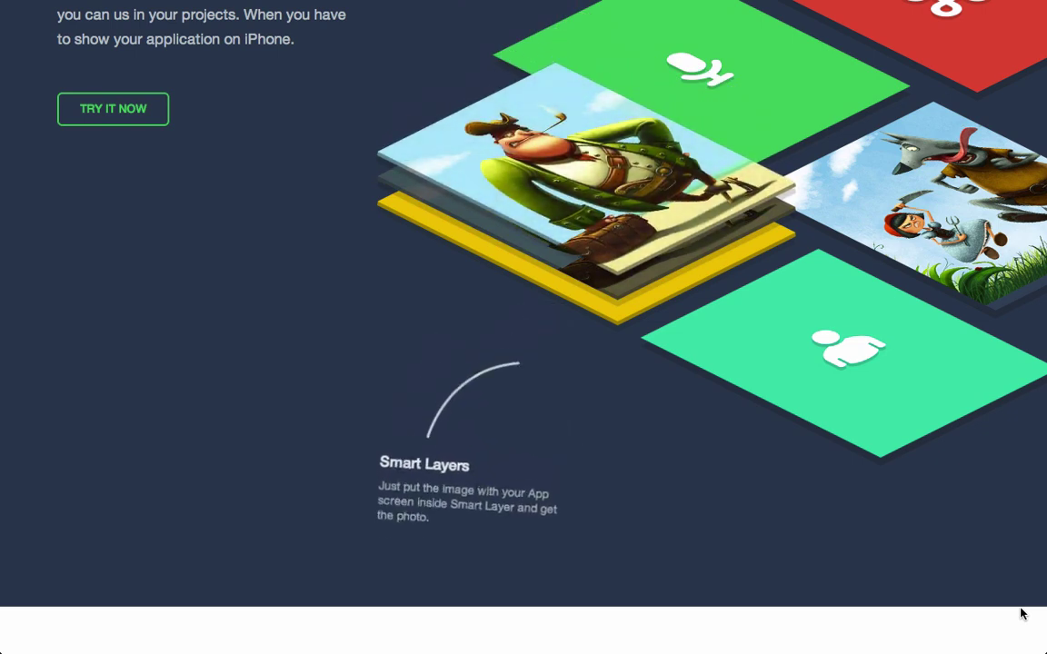
scroll(1021, 615, down, 3)
Step: Scroll through the exported page at mobile width, then at full width down to the footer
scroll(1021, 614, down, 4)
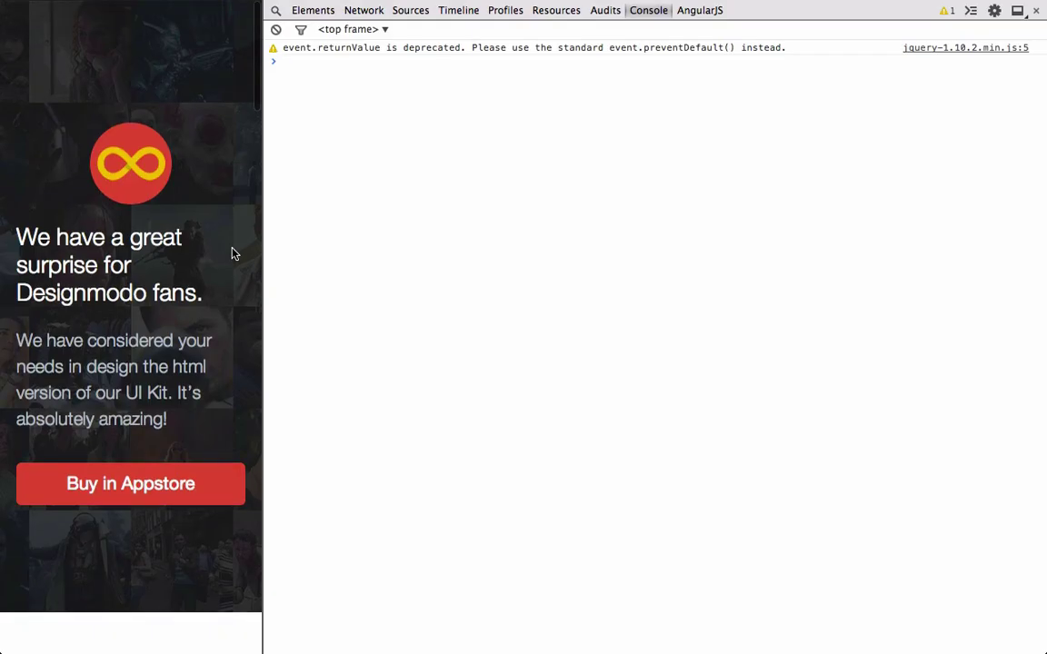
scroll(232, 254, down, 10)
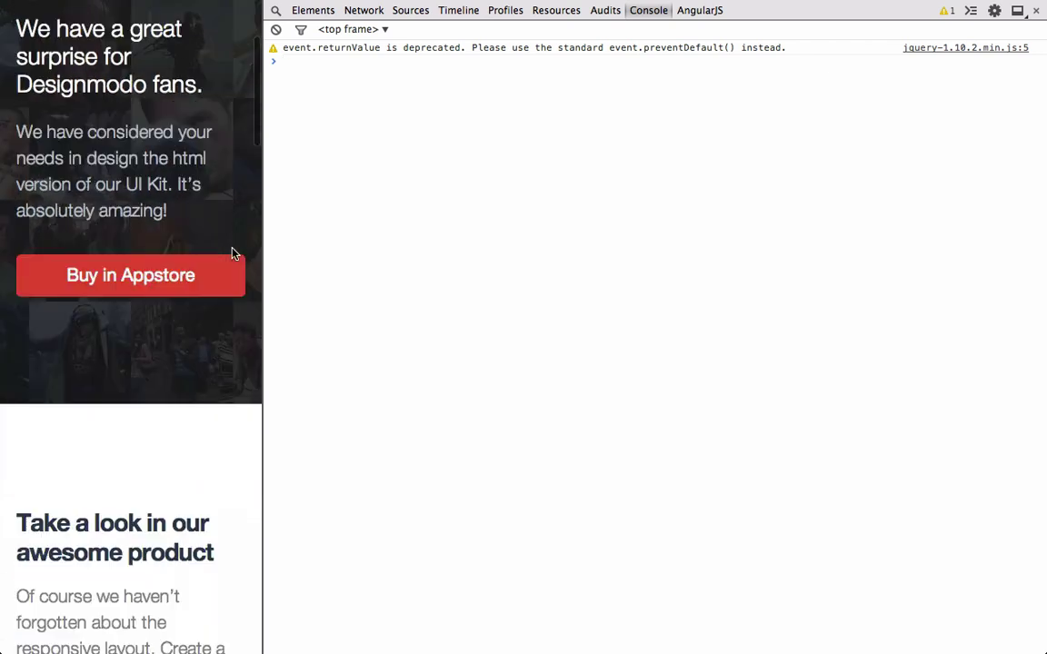
scroll(232, 253, down, 10)
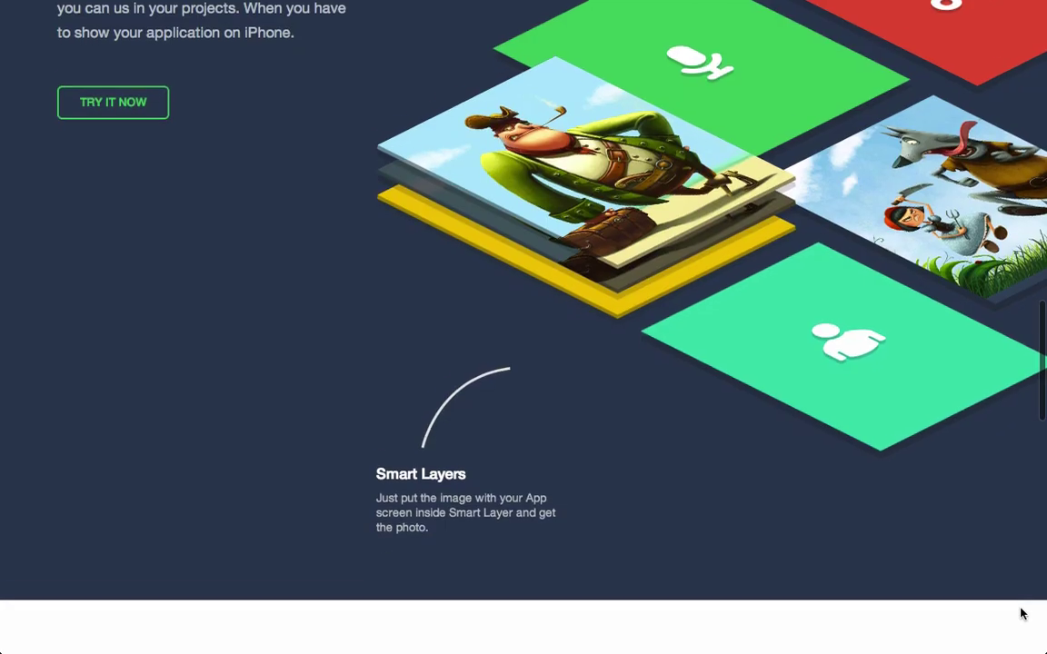
scroll(1021, 614, down, 5)
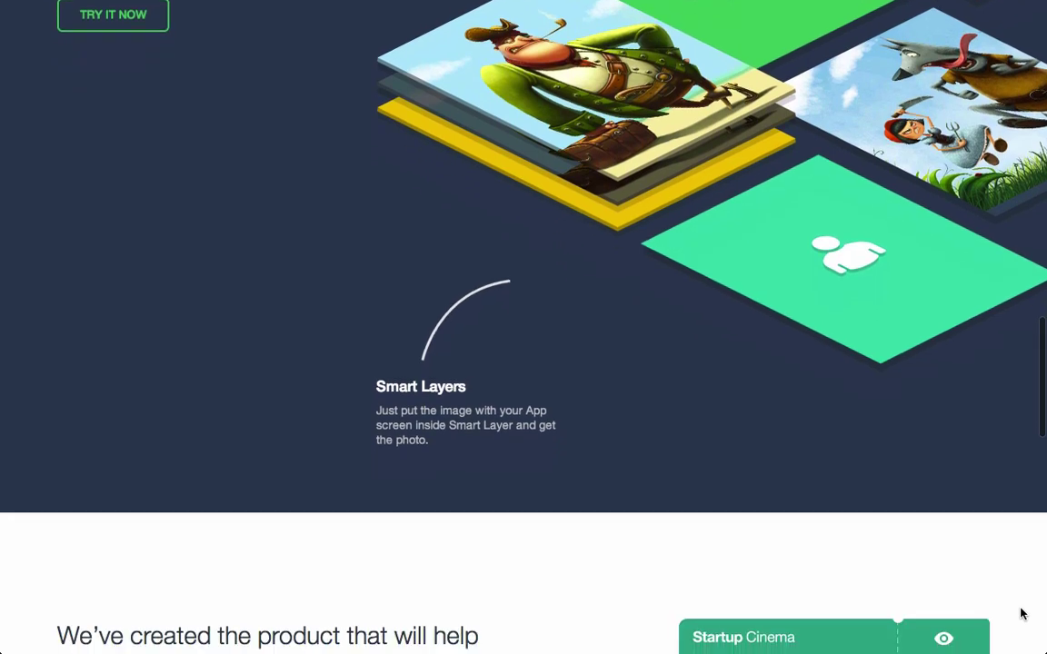
scroll(1021, 615, down, 5)
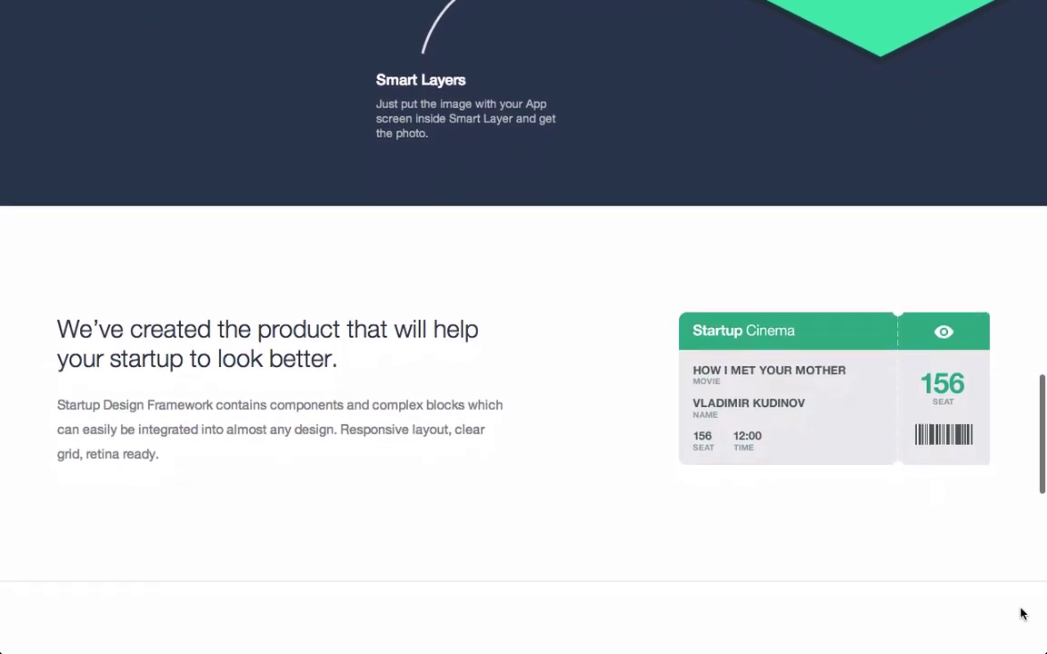
scroll(1022, 615, down, 7)
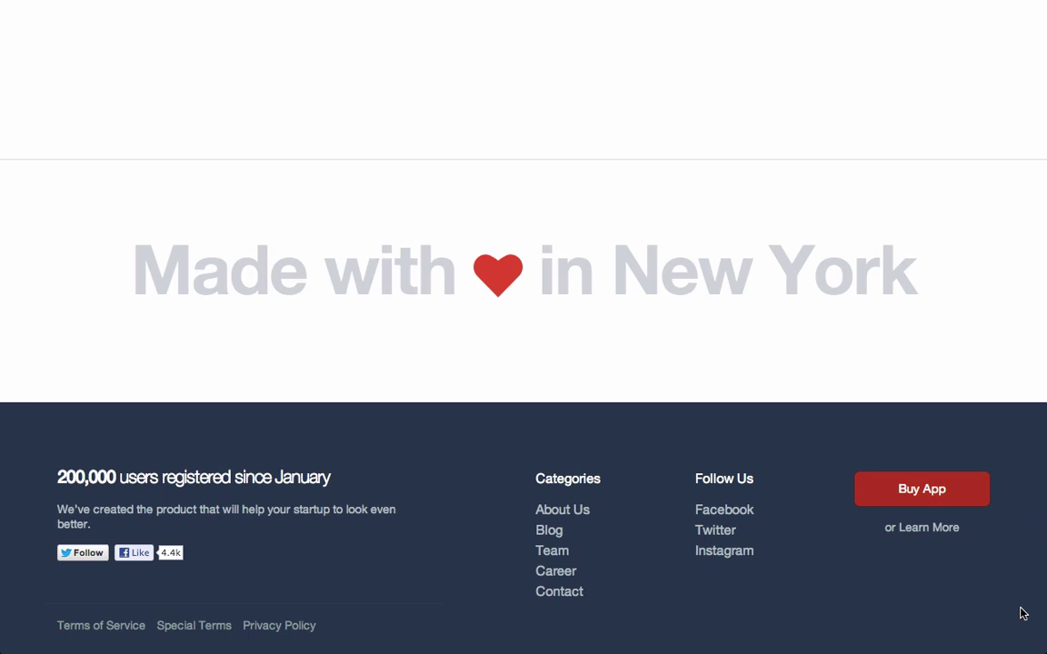
scroll(1024, 614, down, 1)
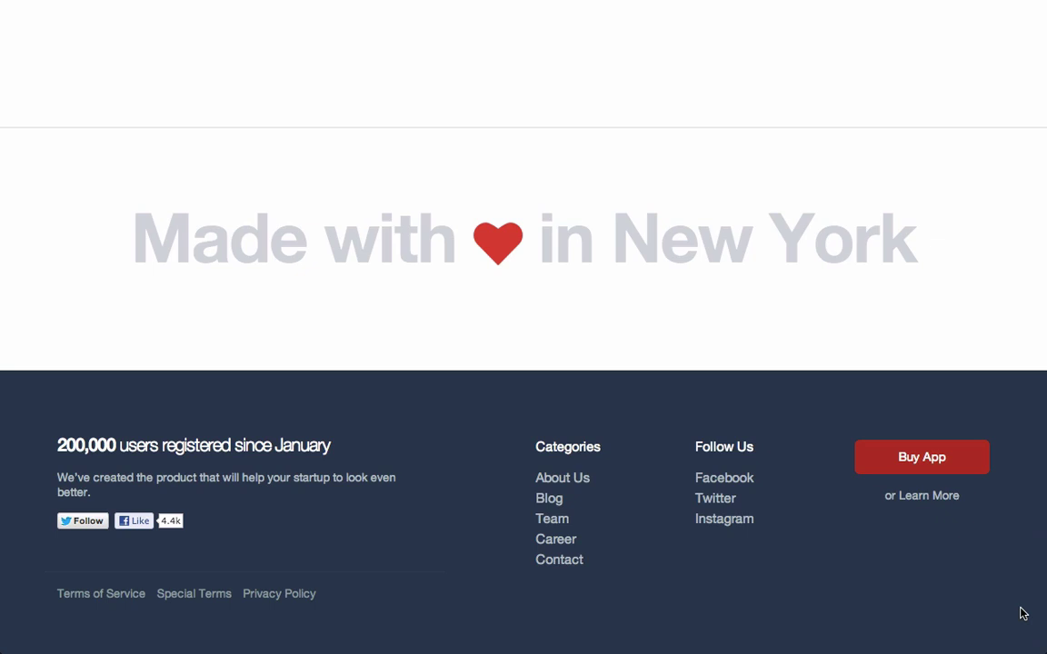